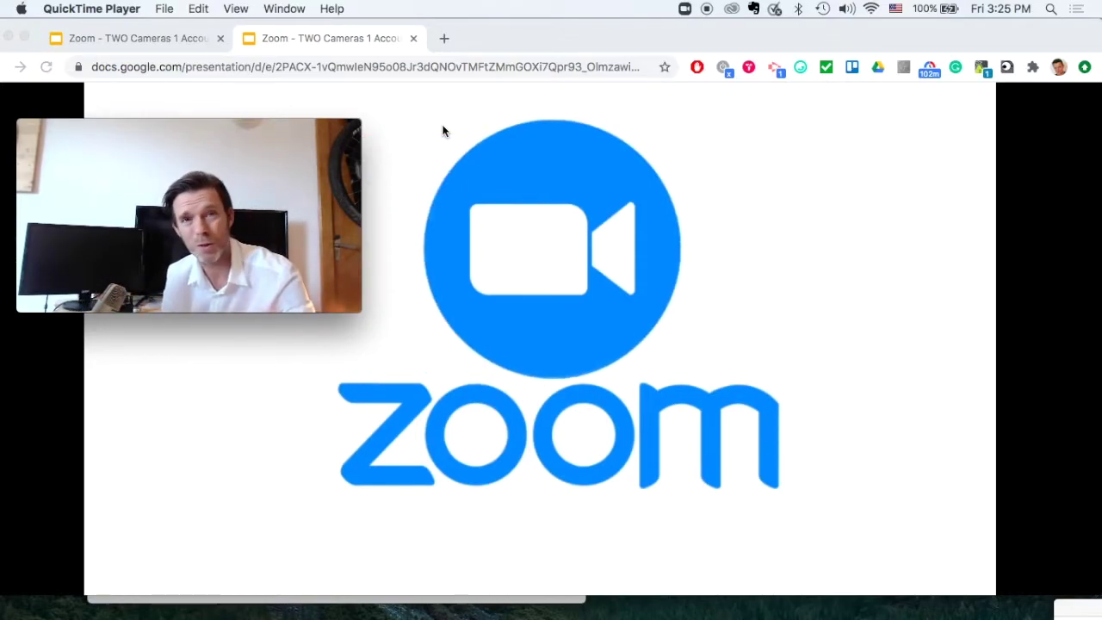
key(Right)
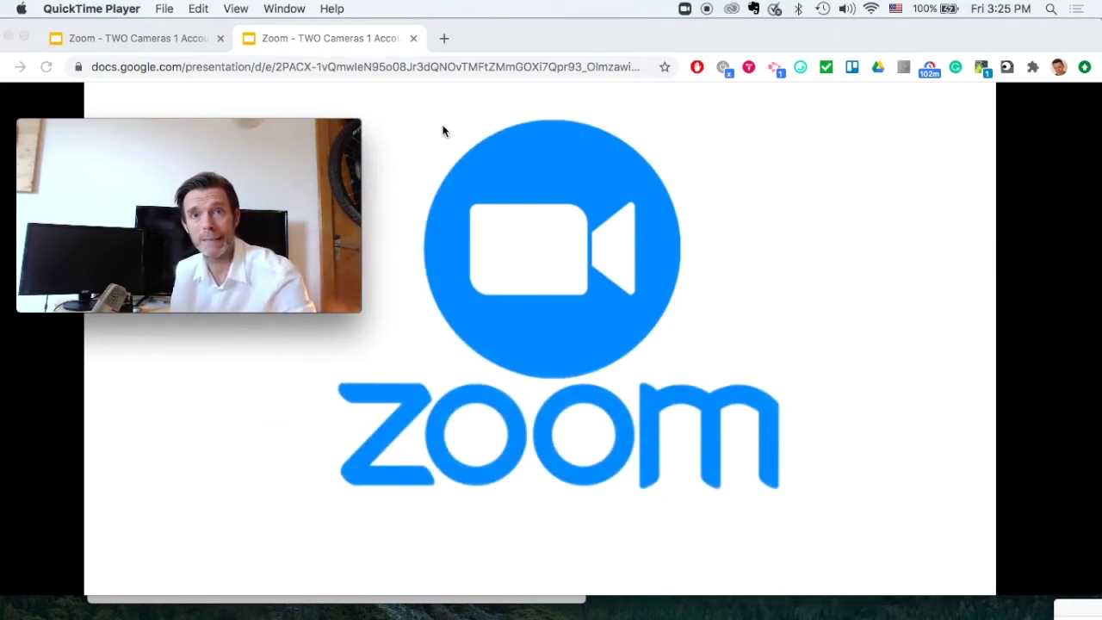
key(Right)
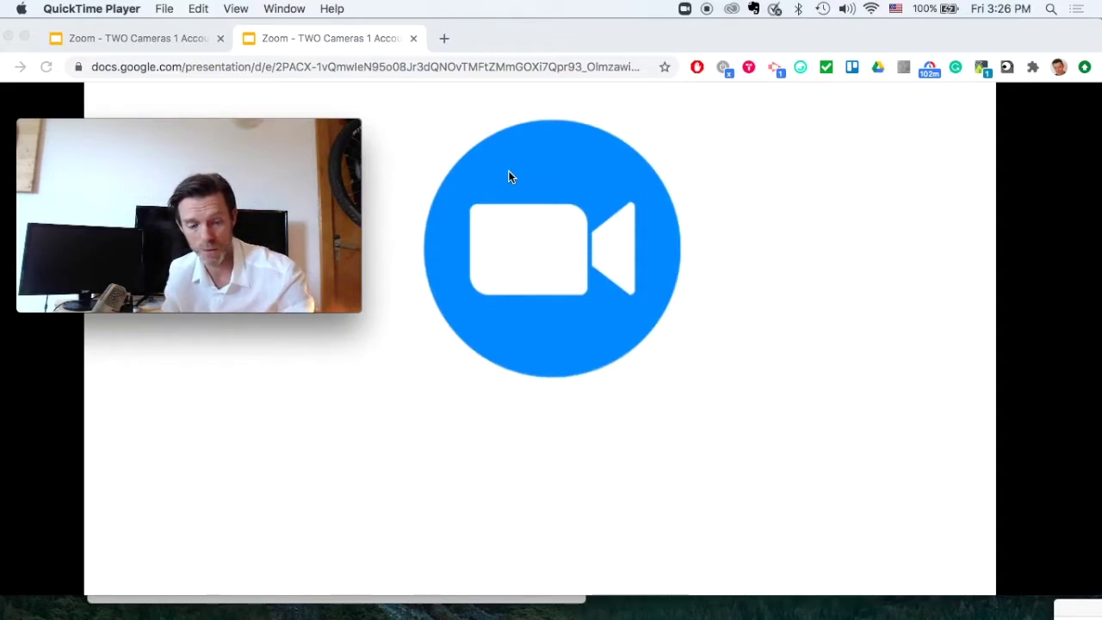
Switch to Zoom, start a new meeting and widen the meeting window slightly.
key(super+Tab)
key(super+Tab)
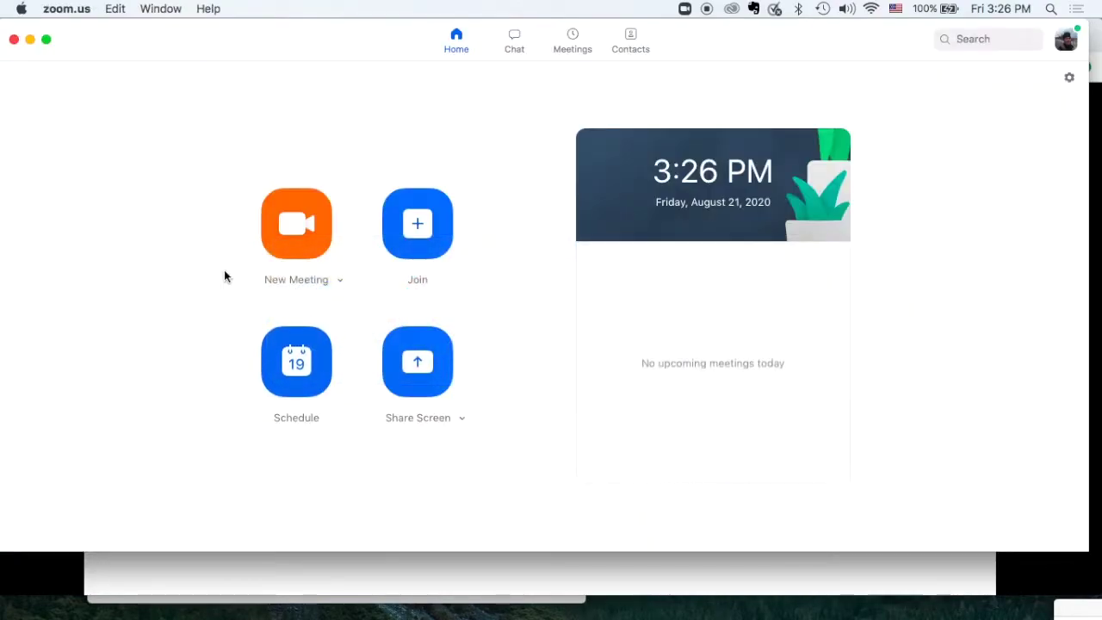
click(285, 238)
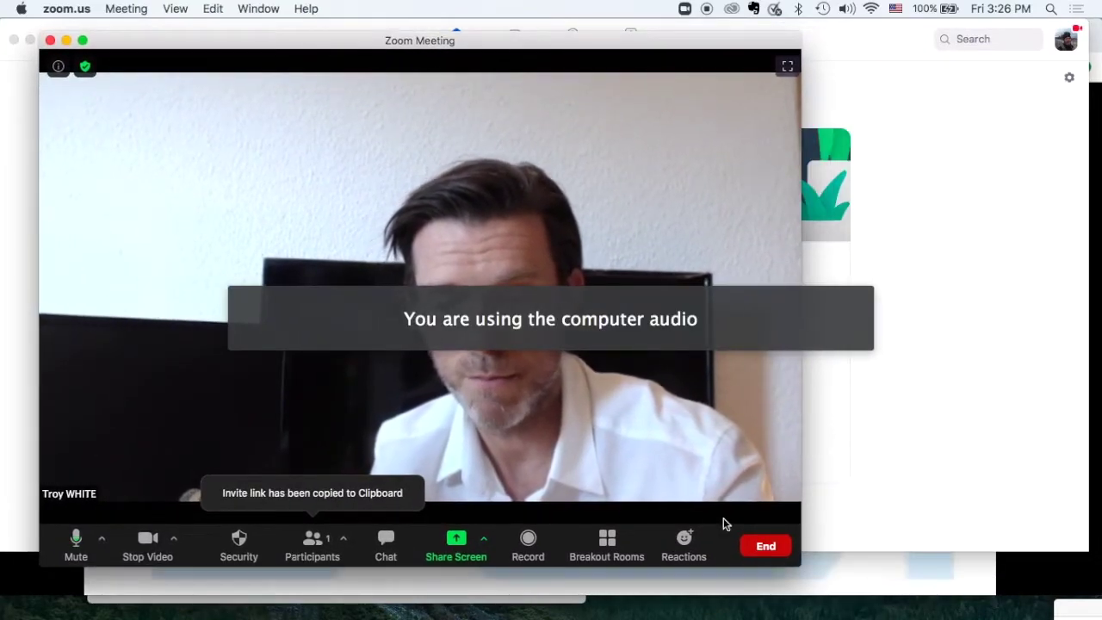
drag(805, 558, 865, 558)
Share Desktop 1 in the meeting.
key(super+shift+s)
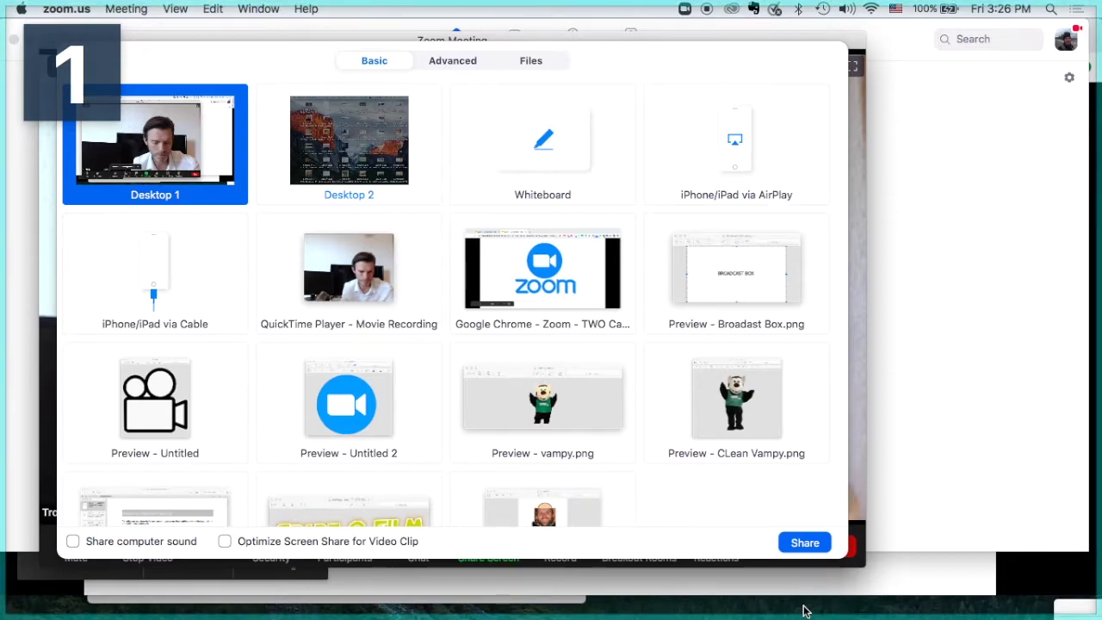
click(805, 542)
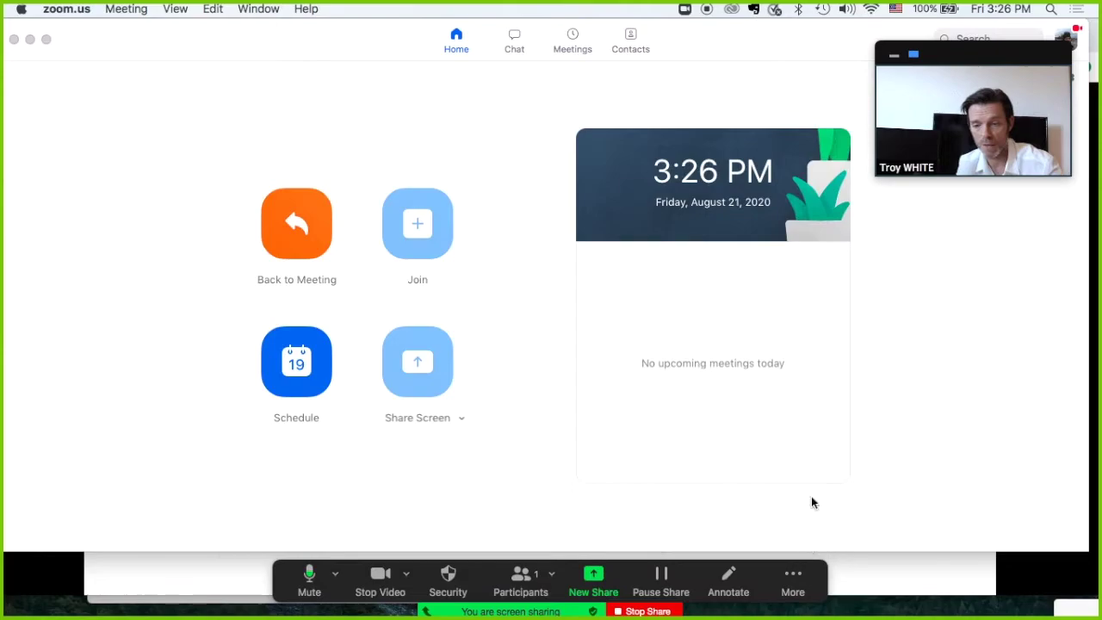
mouse_move(1000, 126)
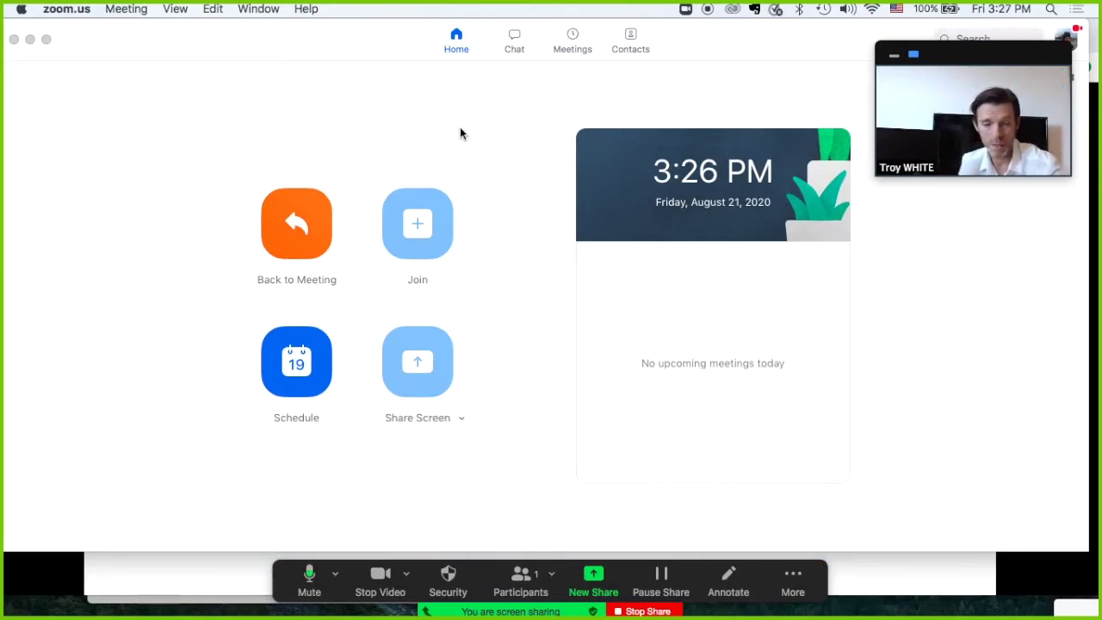
Switch to the Chrome presentation and go to the "ZOOM - TOGGLE / SWITCH CAMERA" slide.
key(super+Tab)
key(super+Tab)
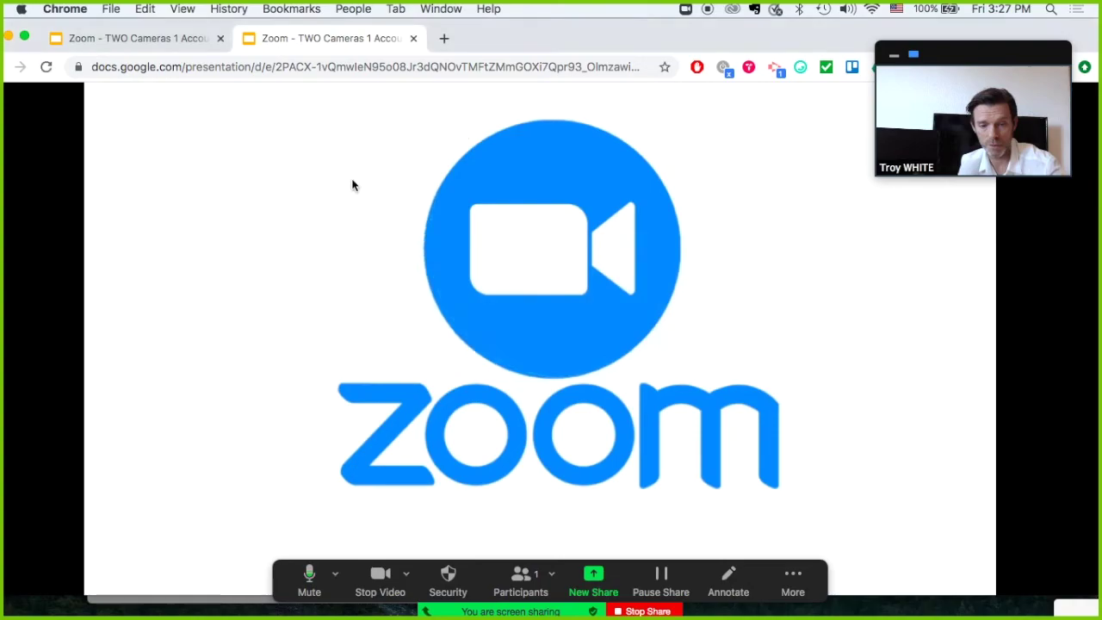
key(Right)
key(Right)
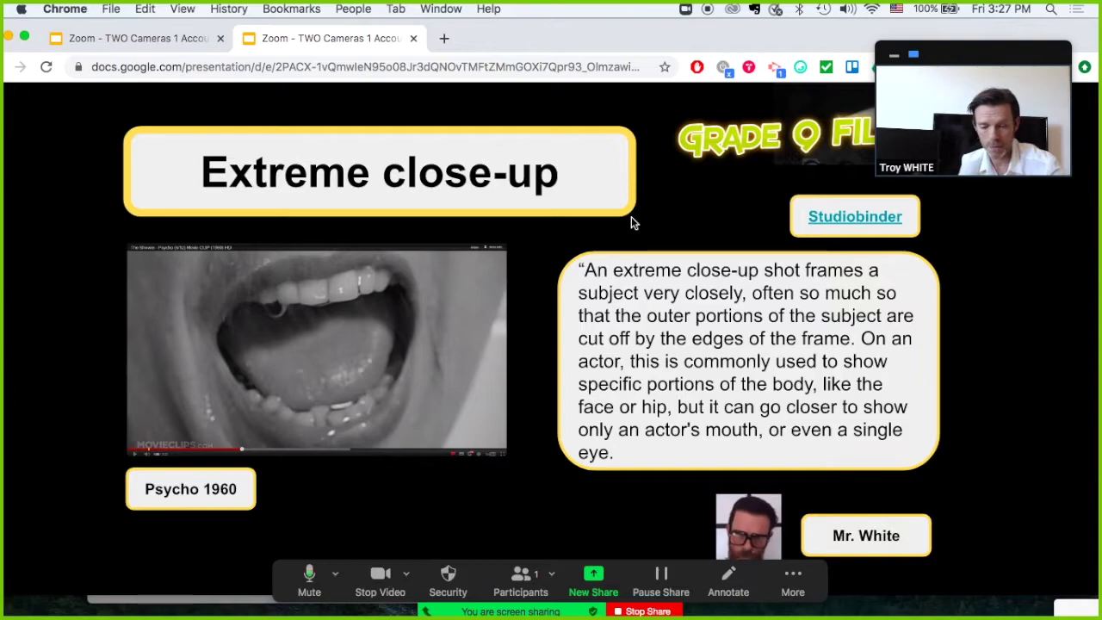
key(Right)
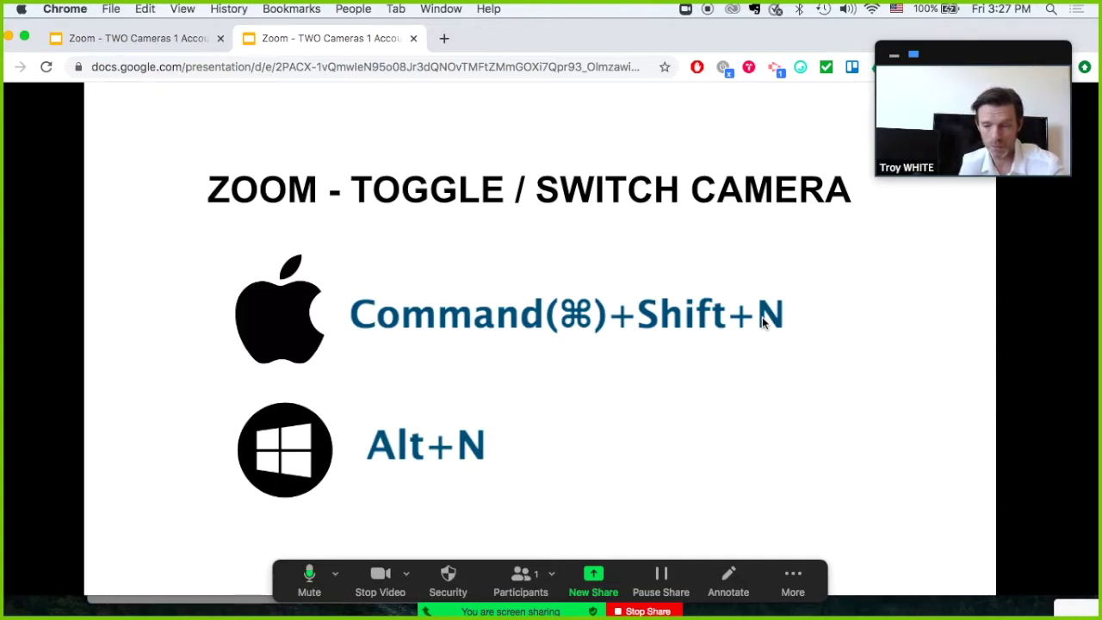
Toggle the meeting's video source between the two cameras, ending on the alternate camera.
key(super+shift+n)
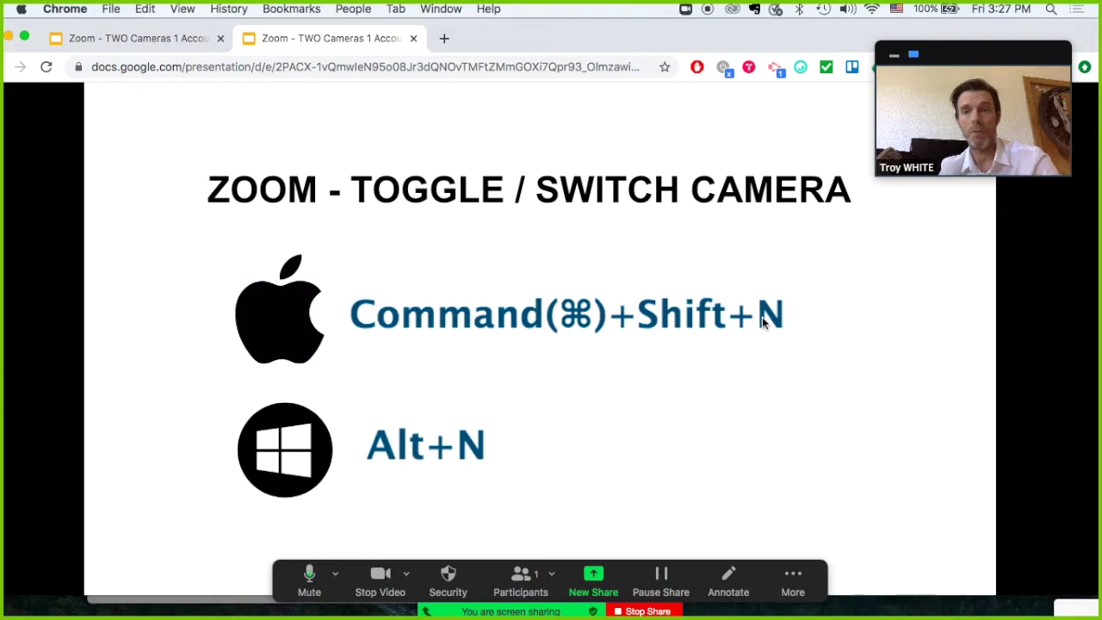
key(super+shift+n)
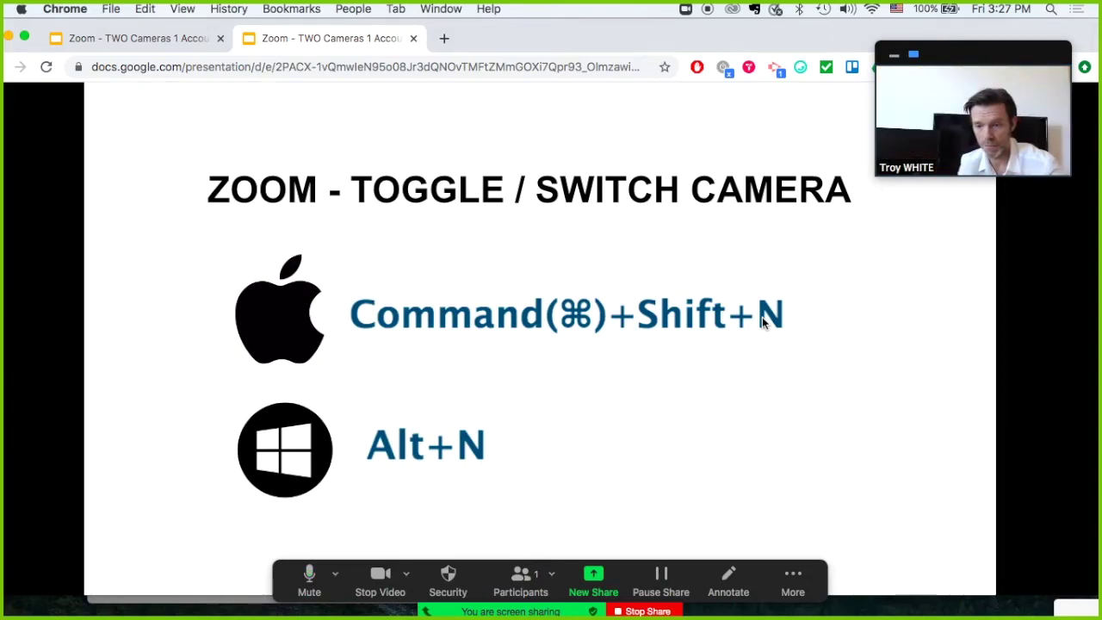
key(super+shift+n)
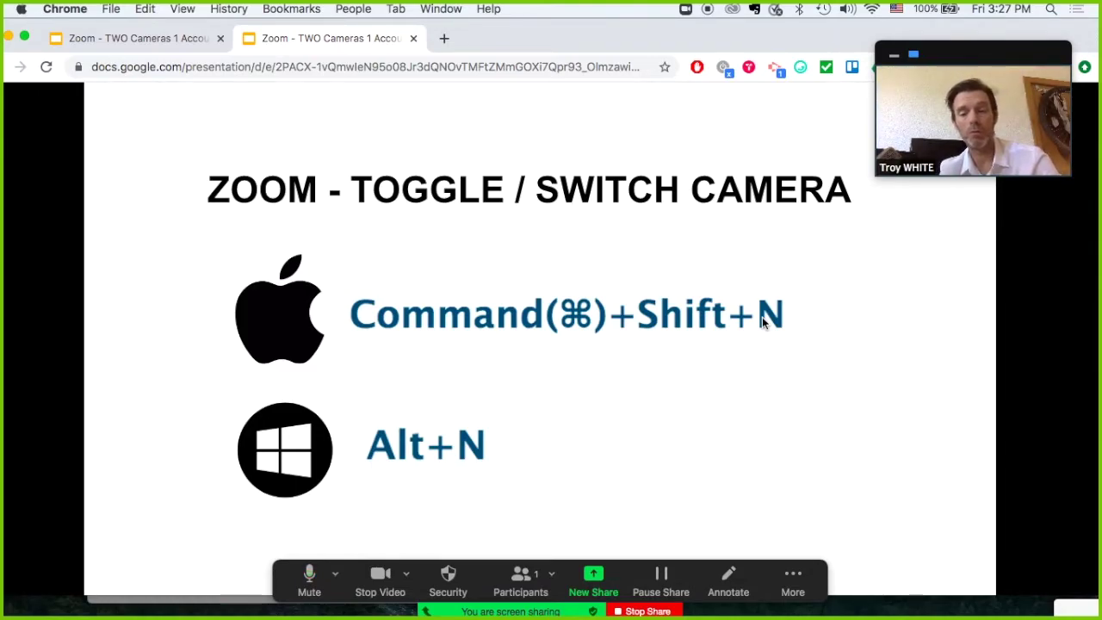
Bring QuickTime Player's Movie Recording window up over the presentation and check the options for creating a new recording.
key(super+space)
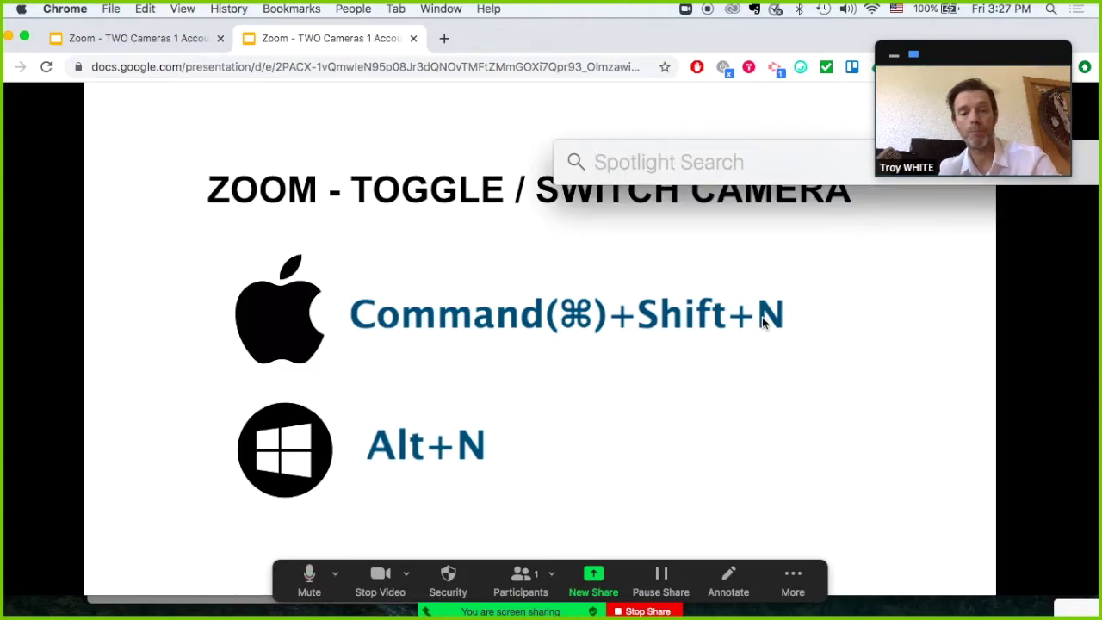
text(quic)
key(Return)
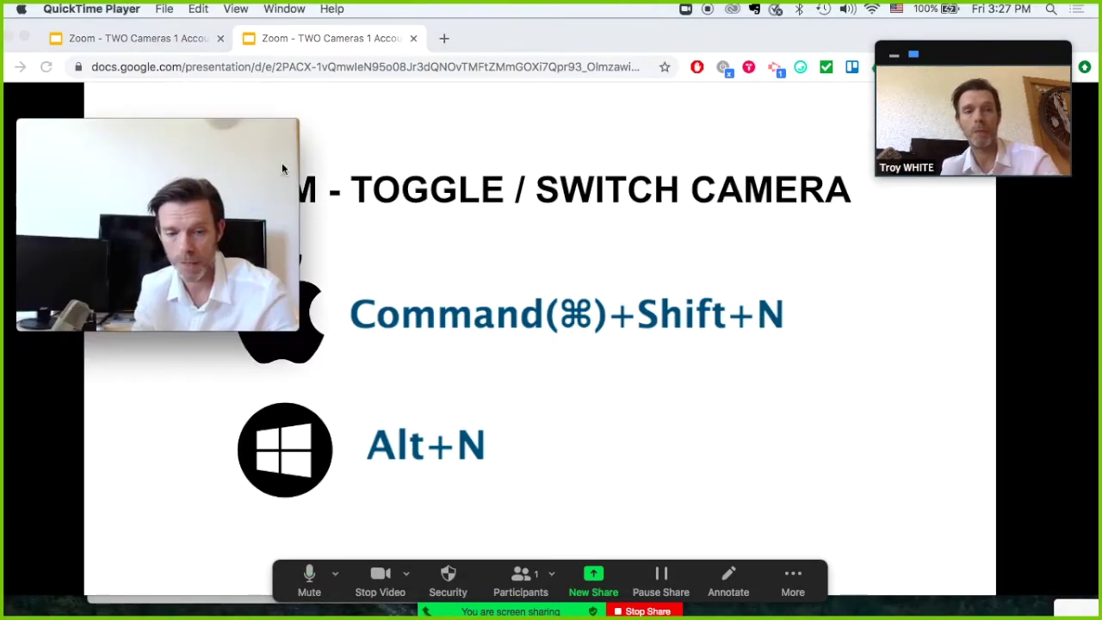
mouse_move(221, 155)
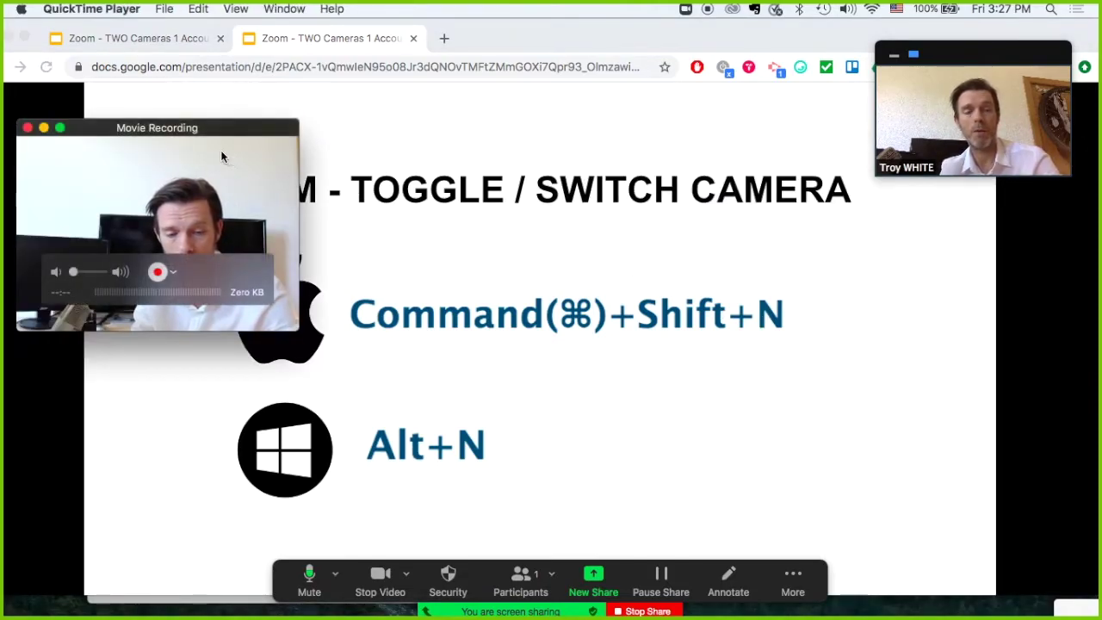
click(164, 10)
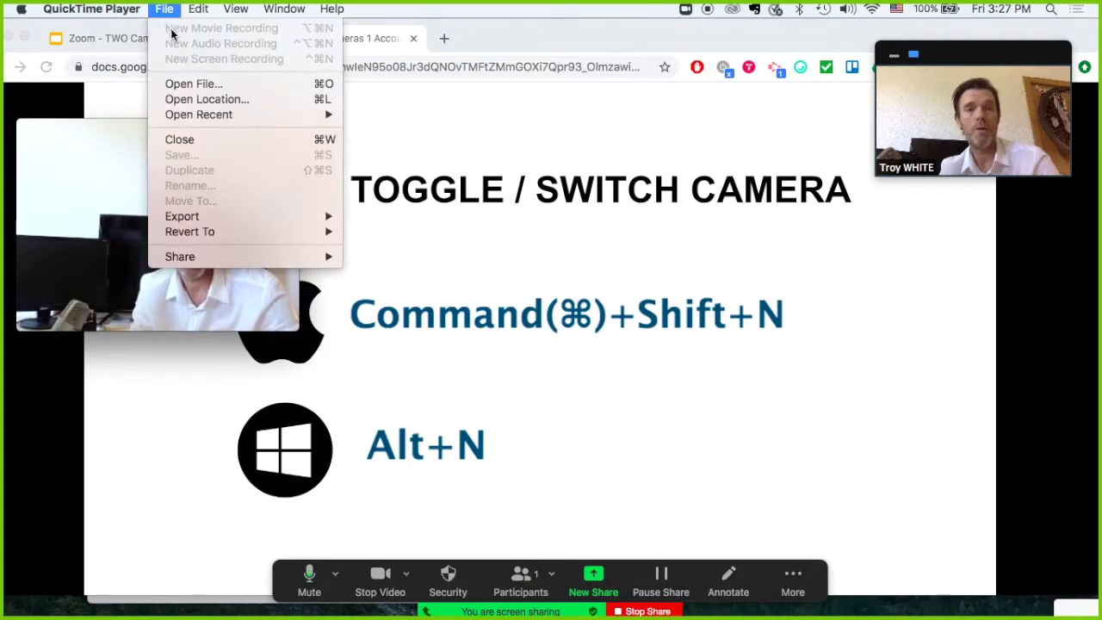
click(177, 423)
key(super+Tab)
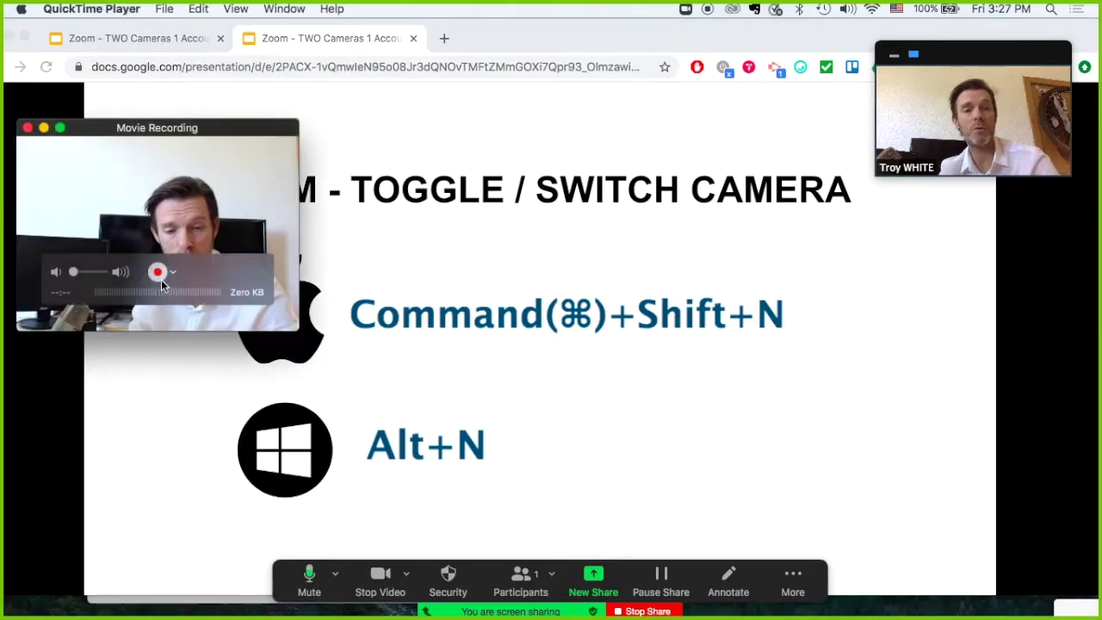
Move the Movie Recording window onto the slide and set it to Float on Top.
drag(197, 120, 378, 108)
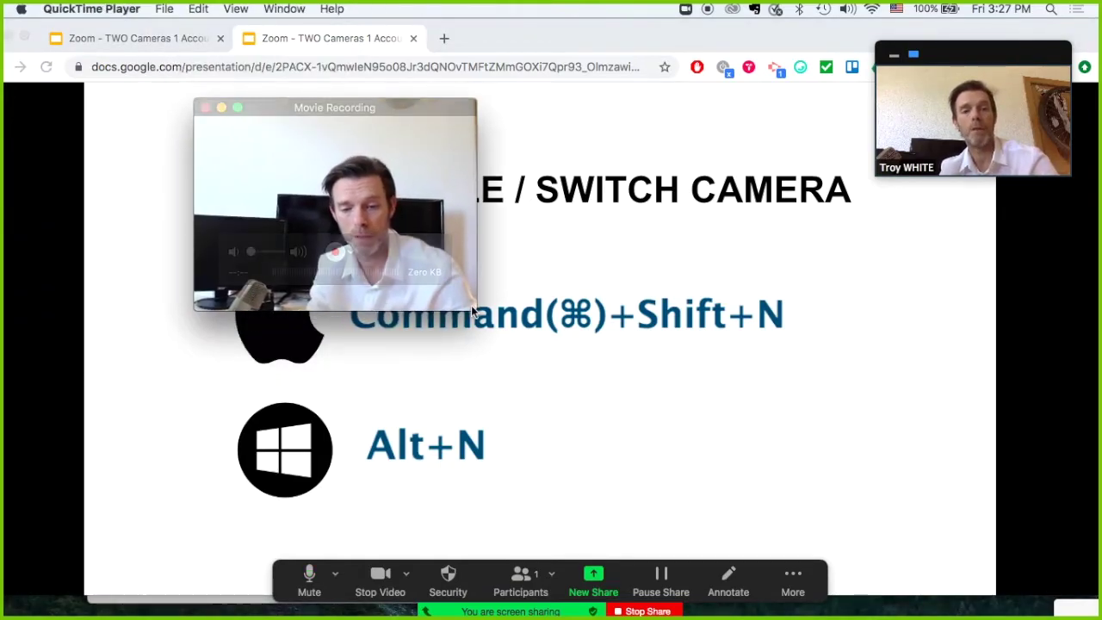
click(238, 11)
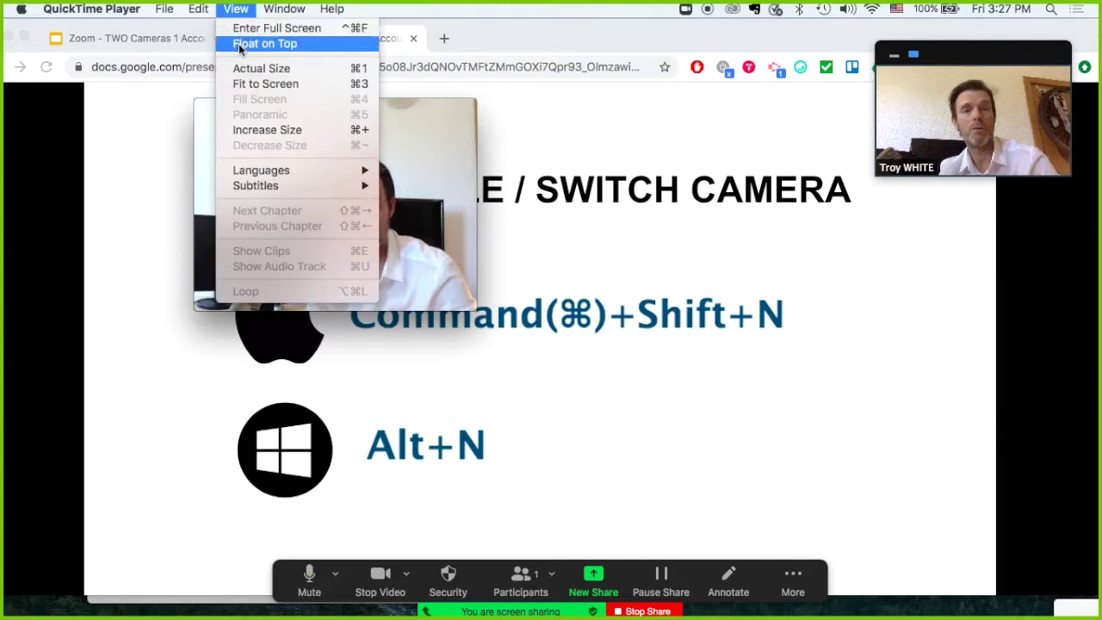
click(238, 44)
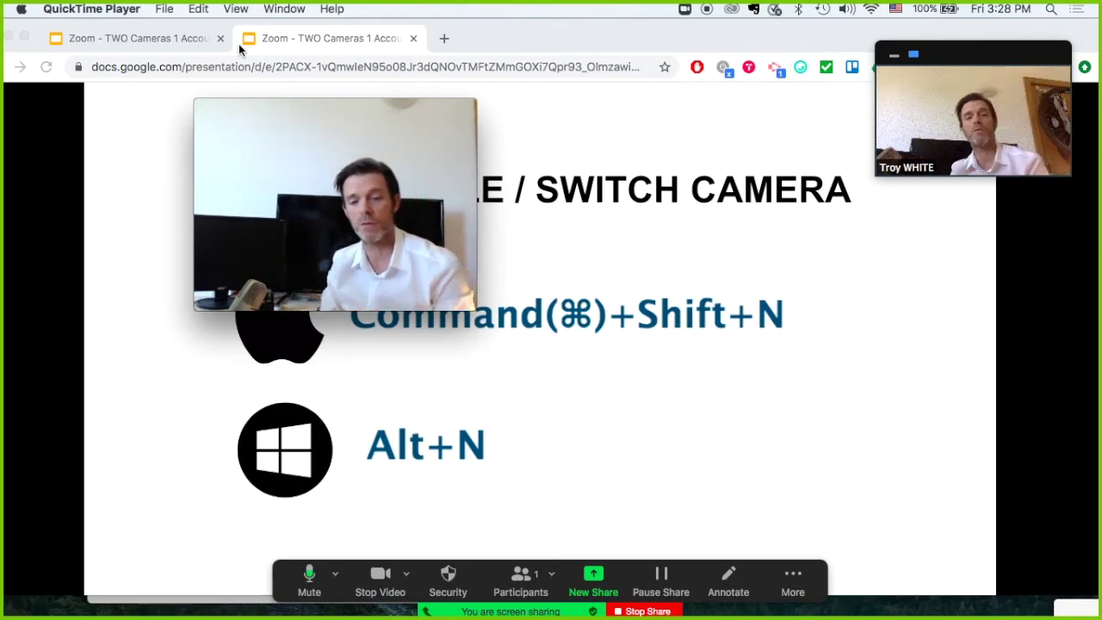
Reposition the floating camera window over the slide title and page back and forth through the slides beneath it.
drag(278, 106, 353, 109)
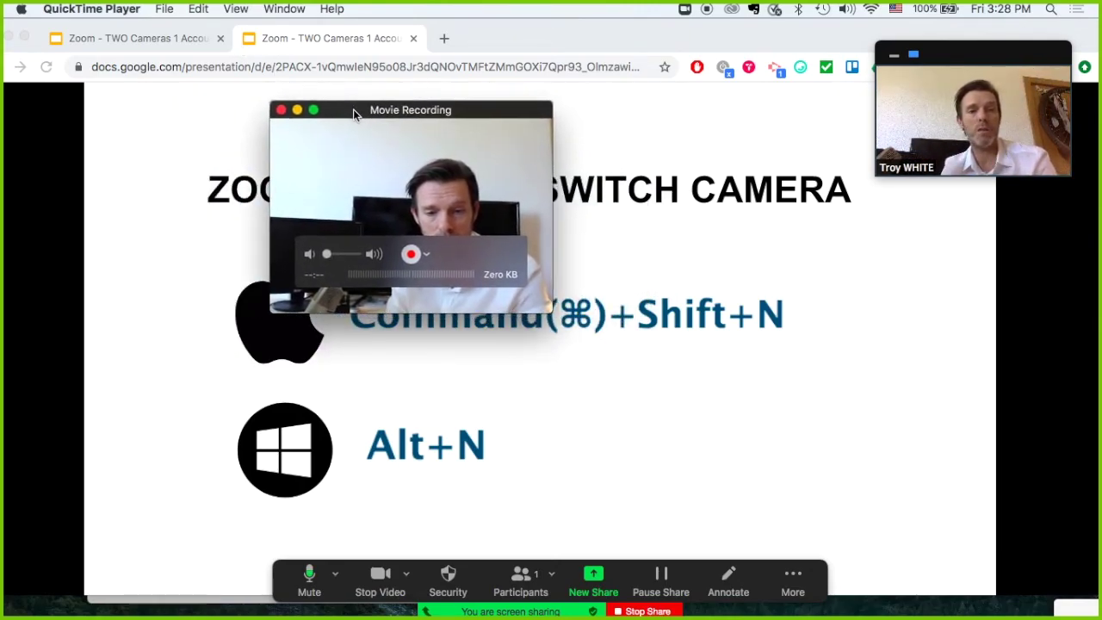
click(218, 130)
key(Left)
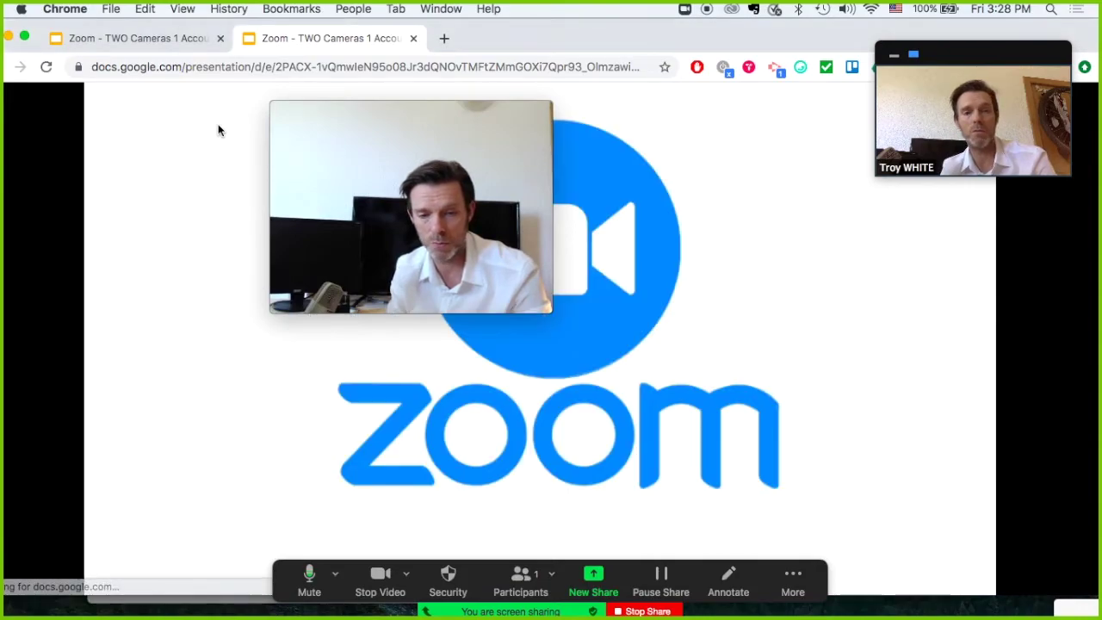
key(Right)
key(Right)
key(Left)
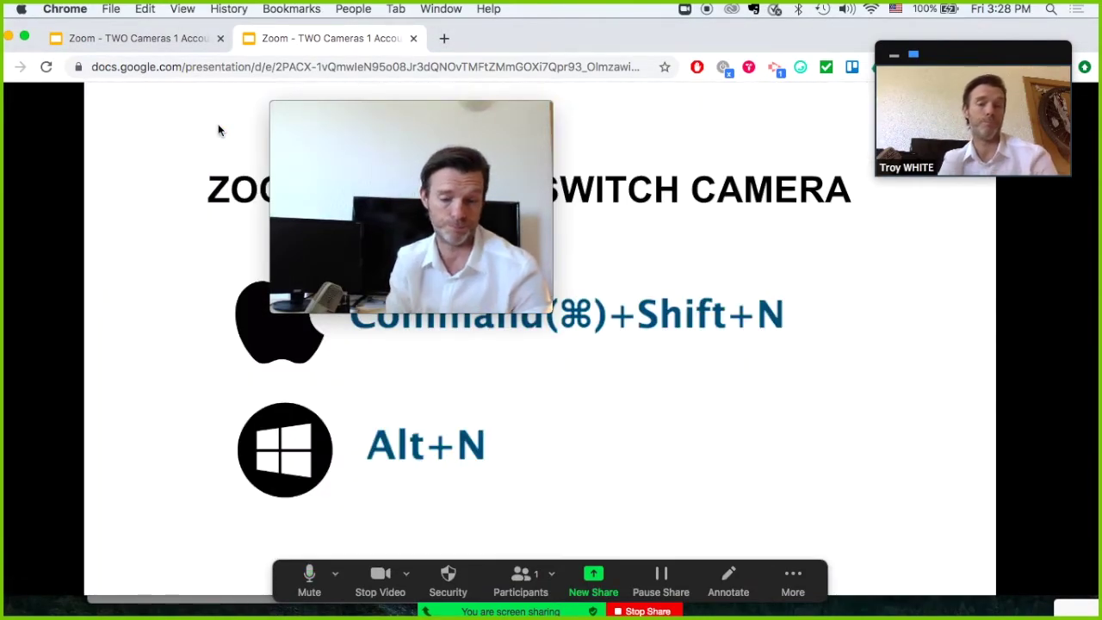
Advance to the Extreme close-up slide with empty space above the Psycho still and place the camera window in that space.
drag(354, 104, 176, 105)
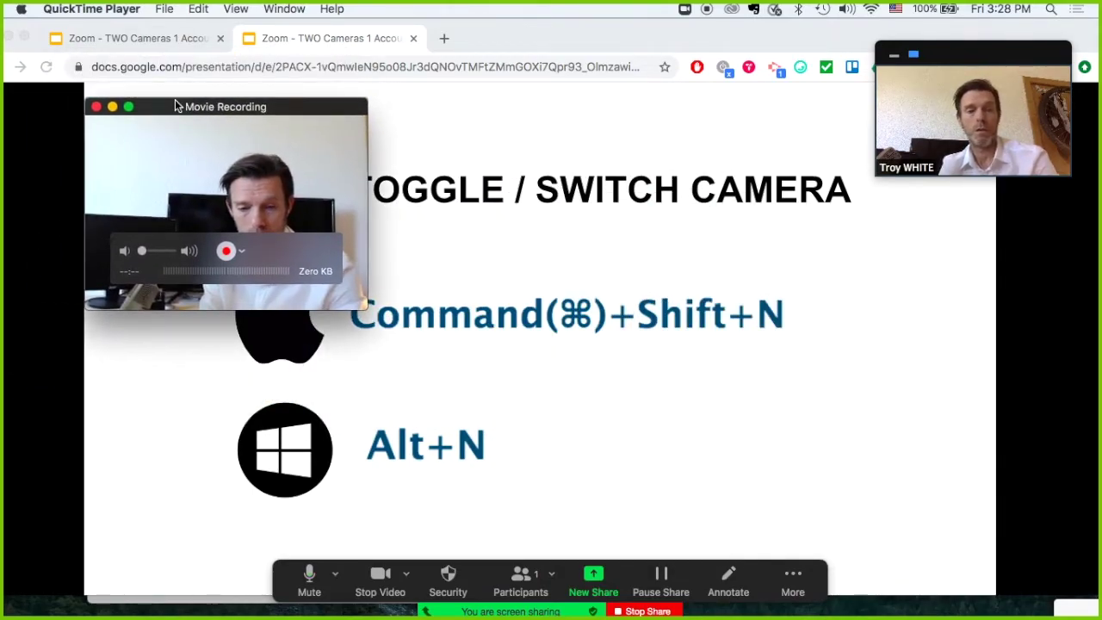
click(378, 151)
key(Right)
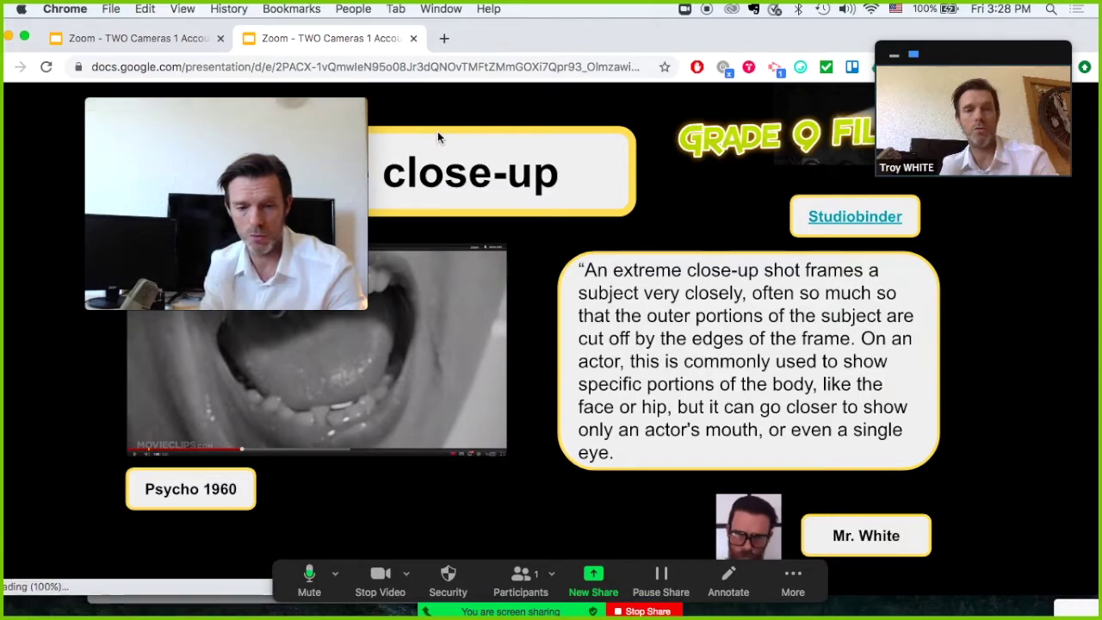
key(Right)
drag(290, 117, 368, 108)
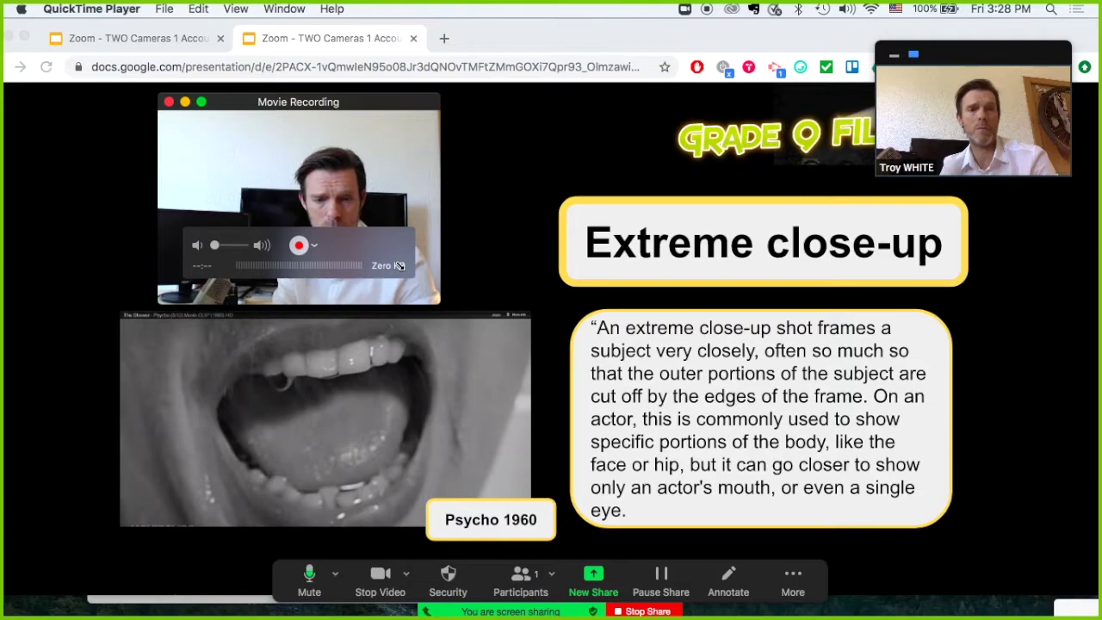
mouse_move(355, 96)
mouse_down()
mouse_move(337, 94)
mouse_move(354, 94)
mouse_up()
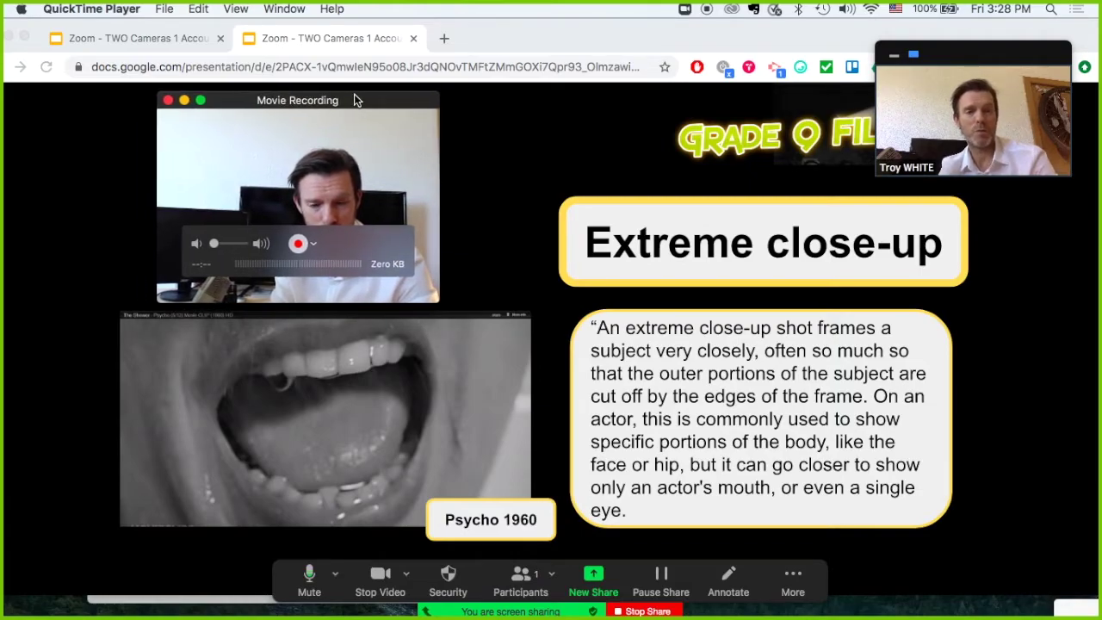
Hide the meeting's video thumbnail, nudge the camera window further above the Psycho still and return focus to the slide.
click(893, 57)
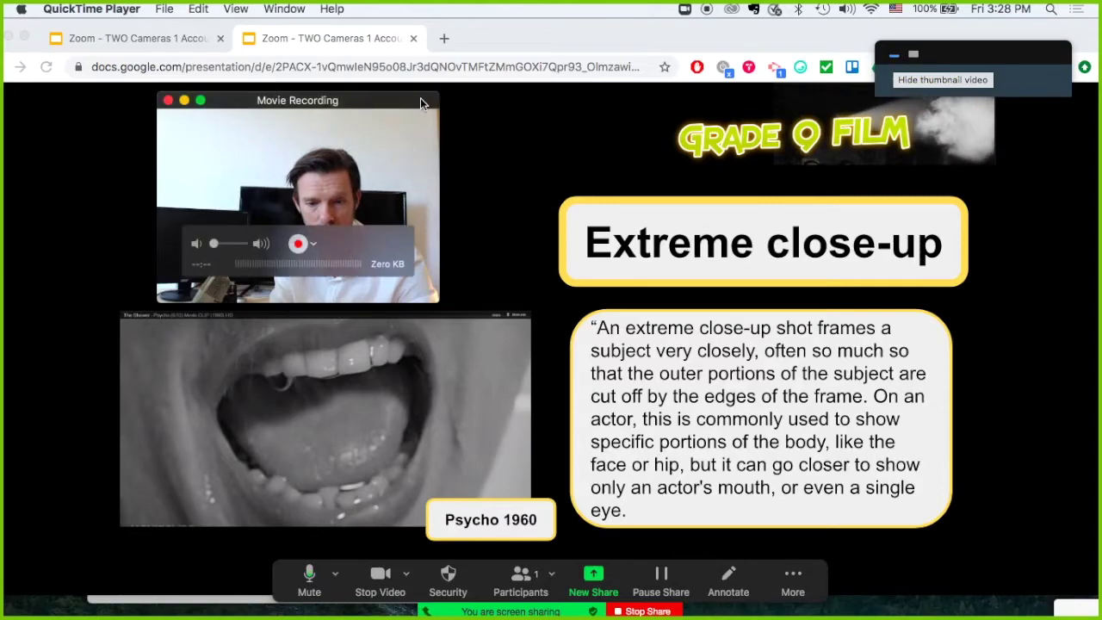
drag(420, 97, 373, 103)
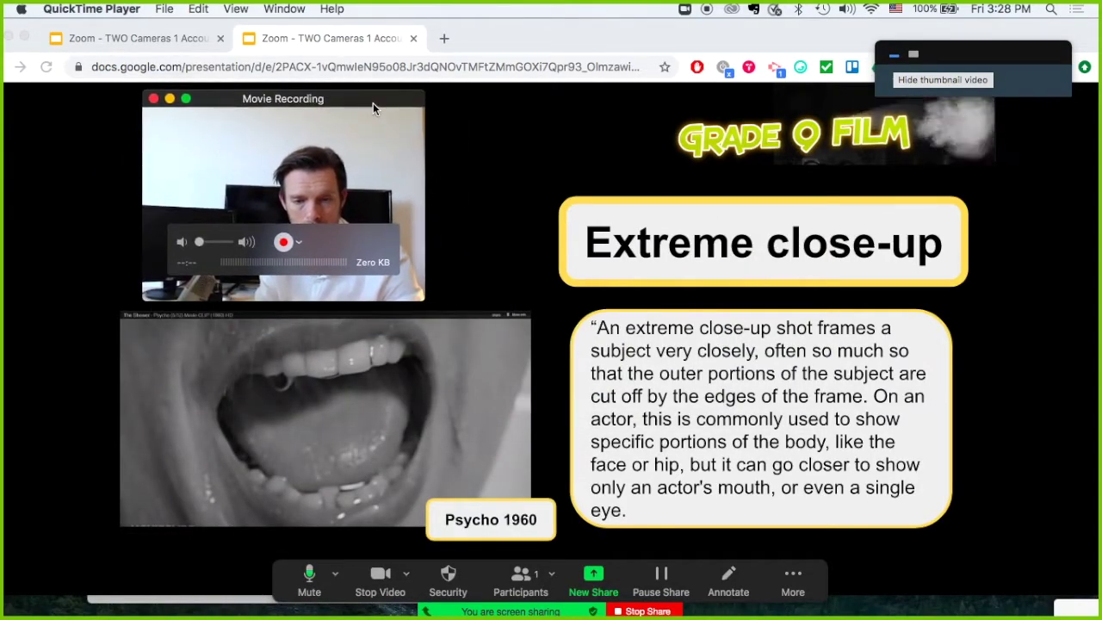
click(502, 225)
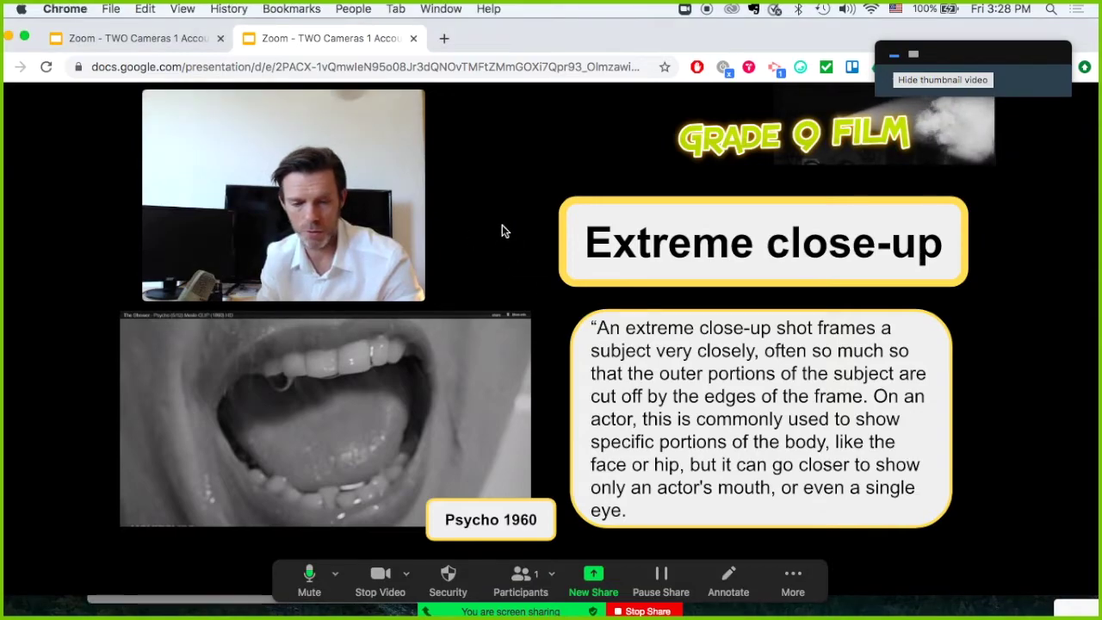
click(502, 225)
key(Left)
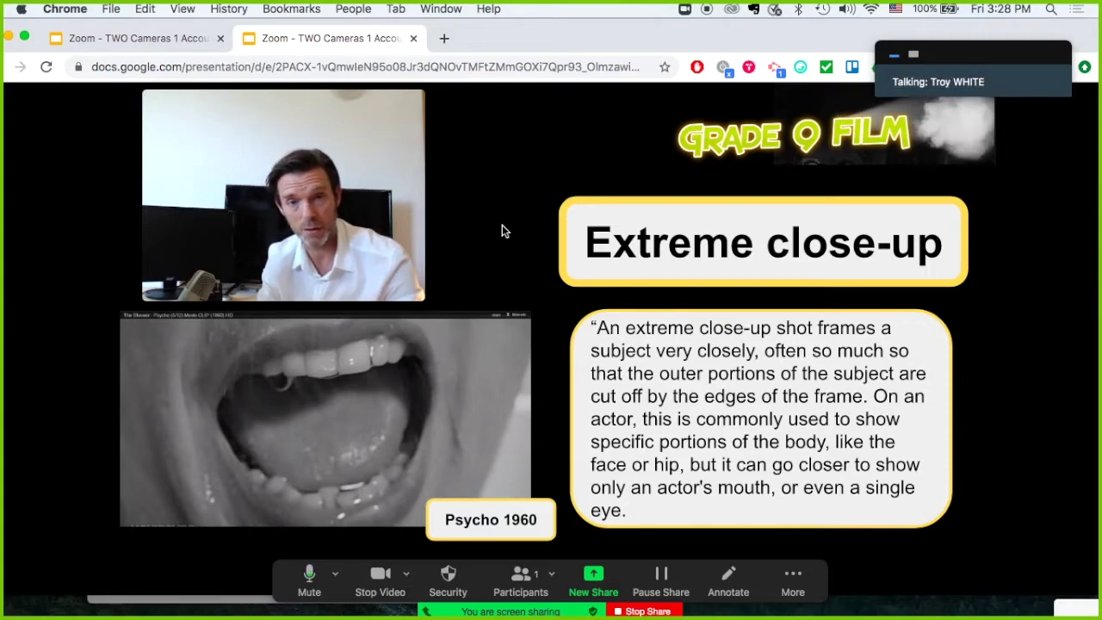
Switch the Movie Recording camera to FaceTime HD Camera and show the meeting's video thumbnail again.
mouse_move(405, 201)
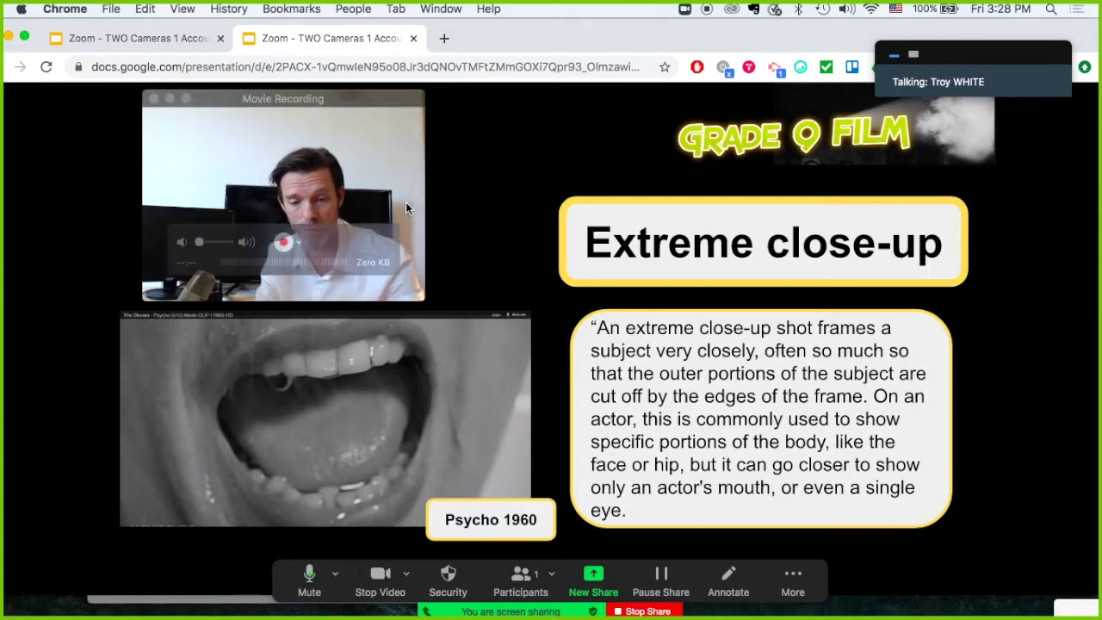
click(299, 247)
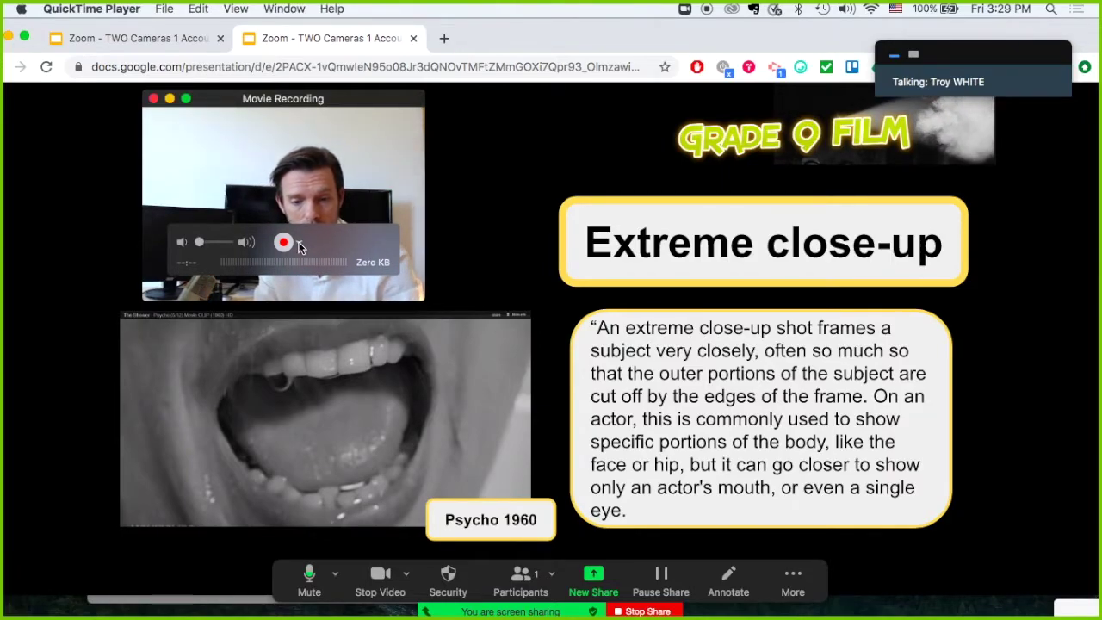
click(298, 244)
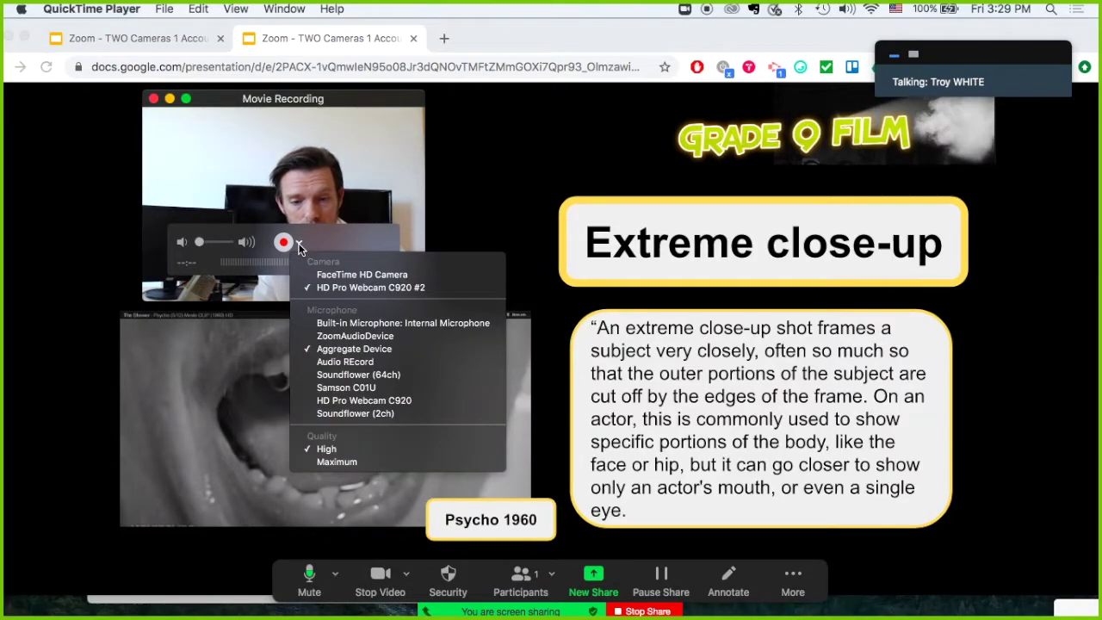
click(342, 276)
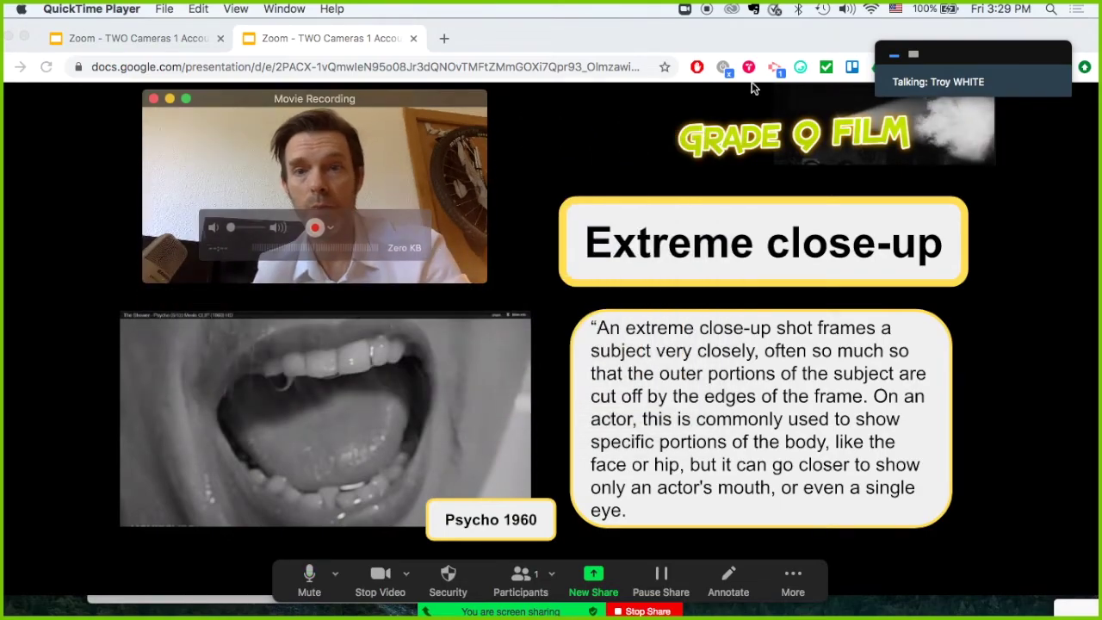
click(916, 53)
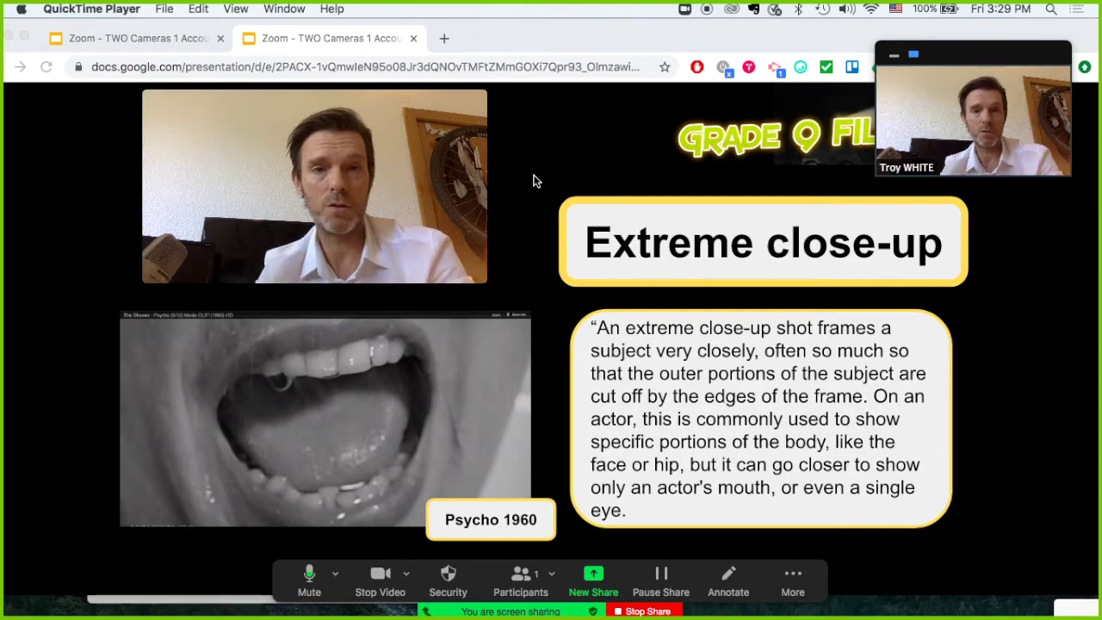
Set the Movie Recording microphone to HD Pro Webcam C920.
mouse_move(437, 122)
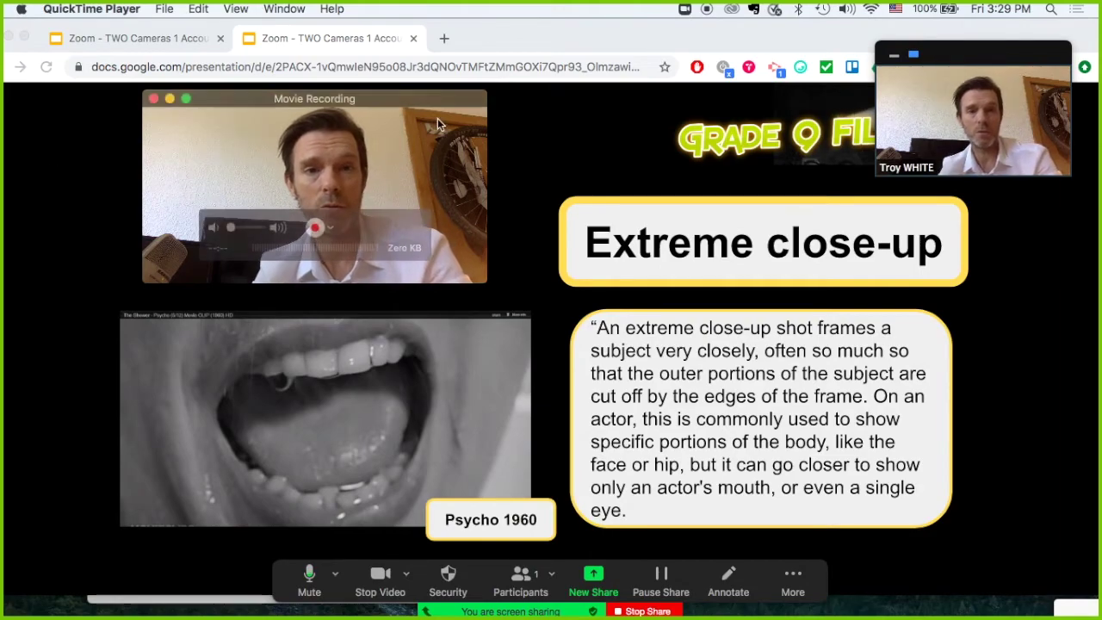
click(331, 228)
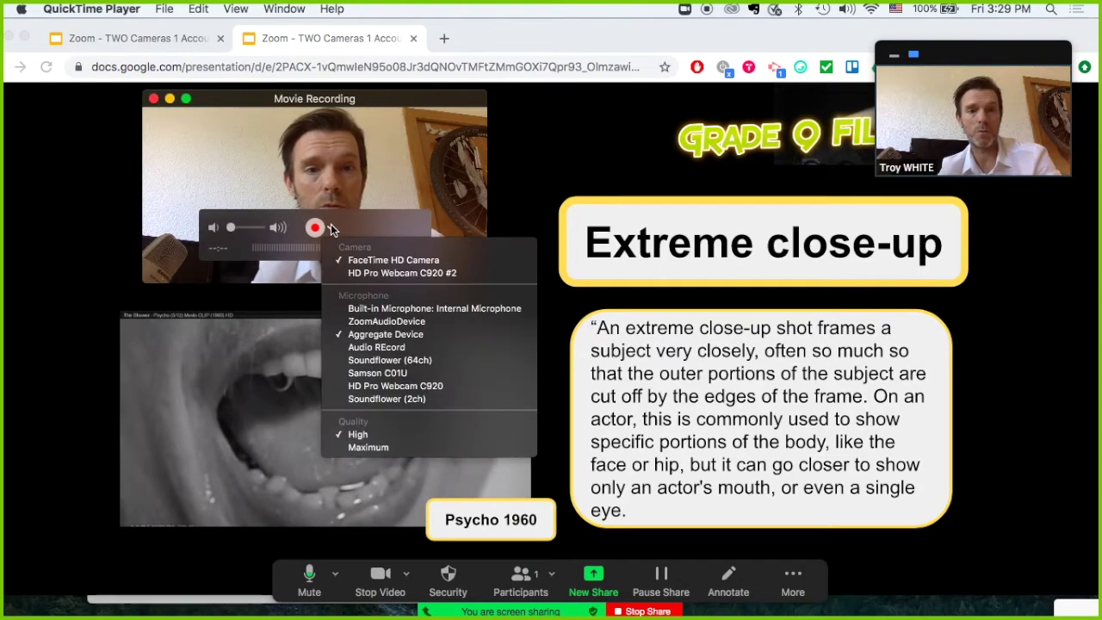
click(383, 386)
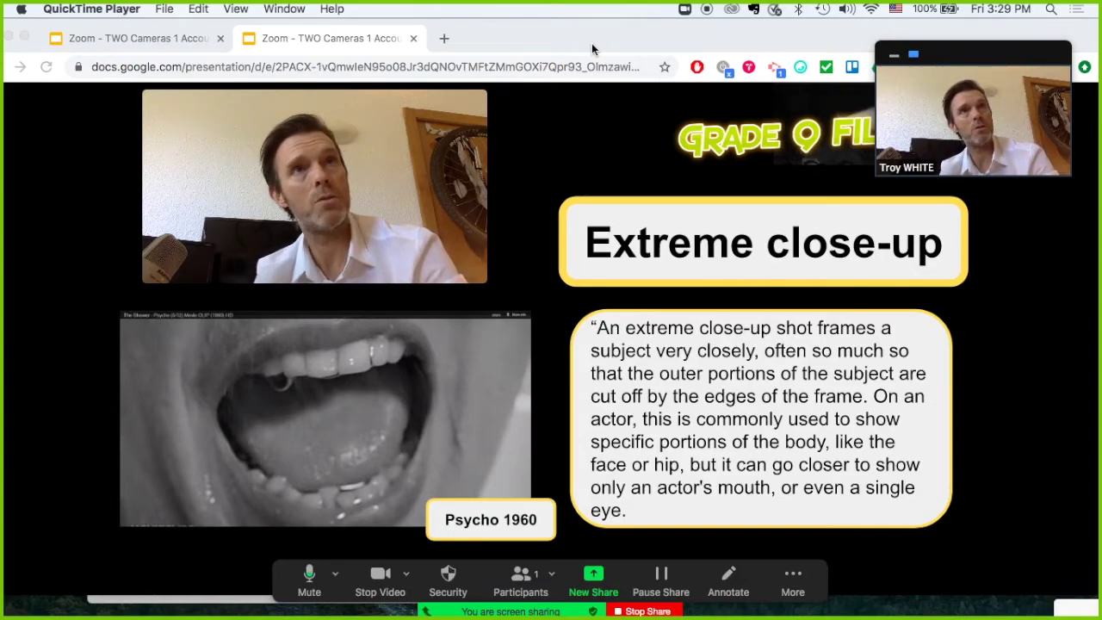
Try to present the Dutch Angle slide full screen from the editable presentation and bring the camera window in front, then exit the presentation.
click(185, 45)
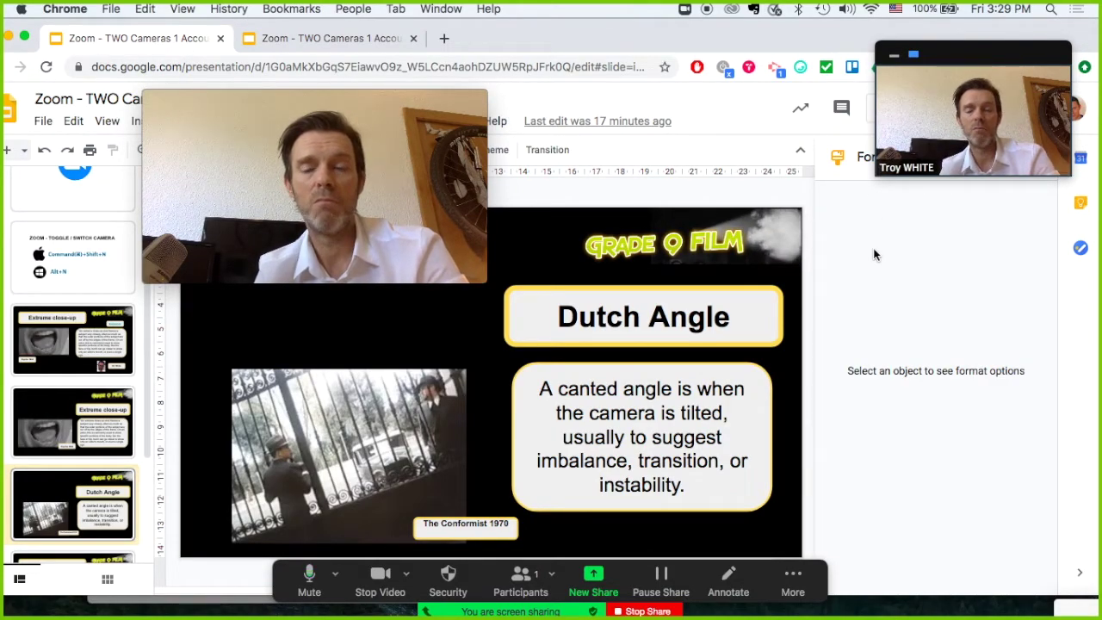
key(super+Return)
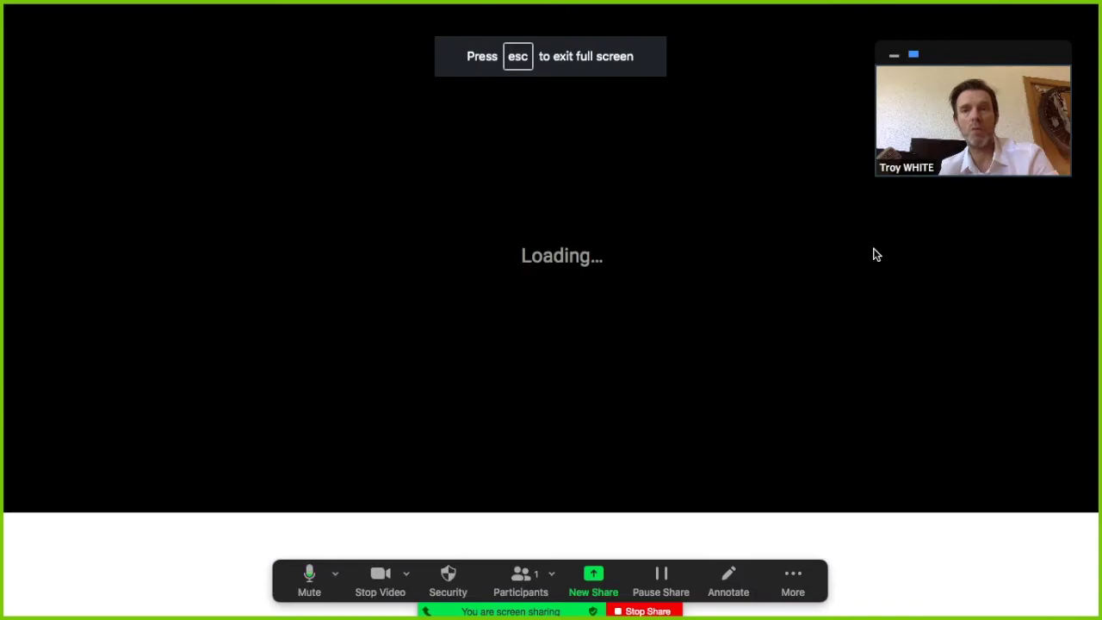
key(super+Tab)
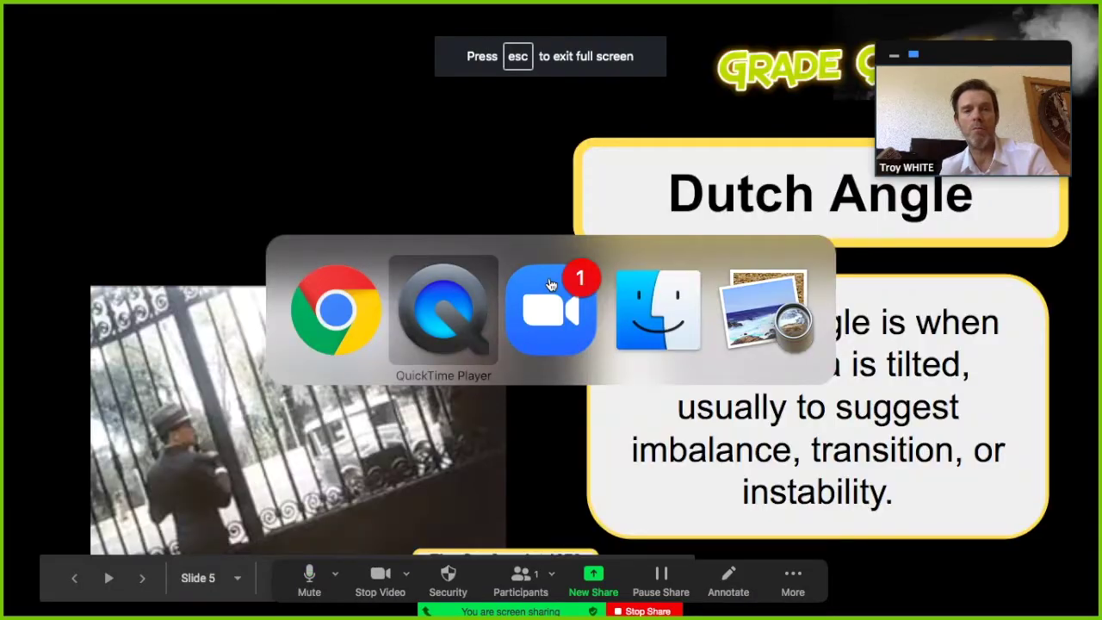
key(super+Tab)
click(551, 284)
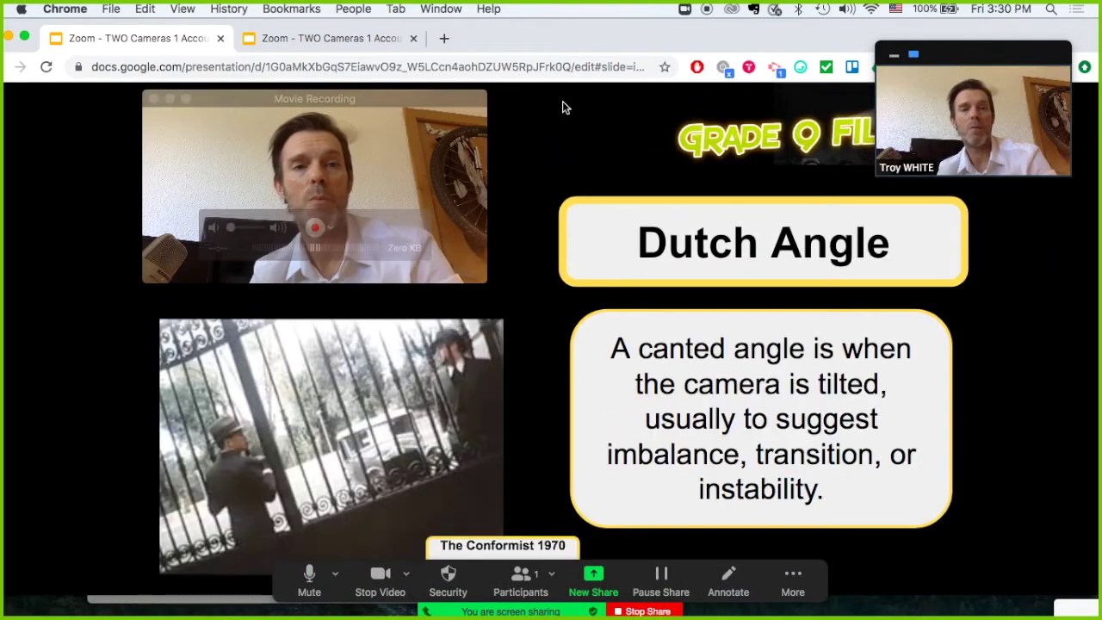
key(Escape)
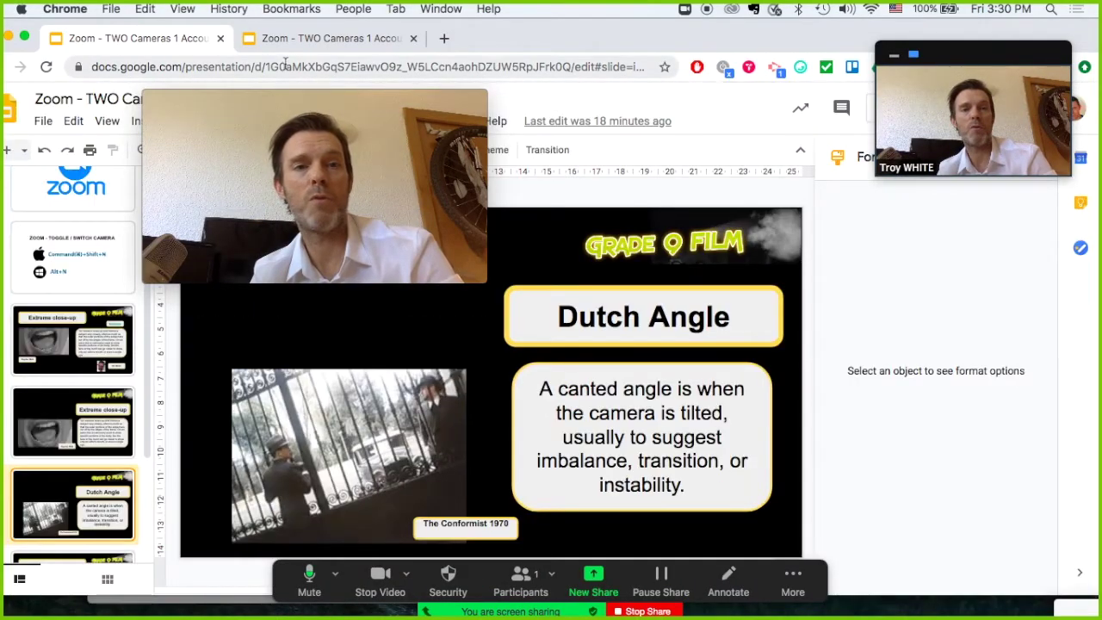
Open the presentation's Publish to the web settings and move the floating camera window off the dialog.
click(284, 37)
click(164, 39)
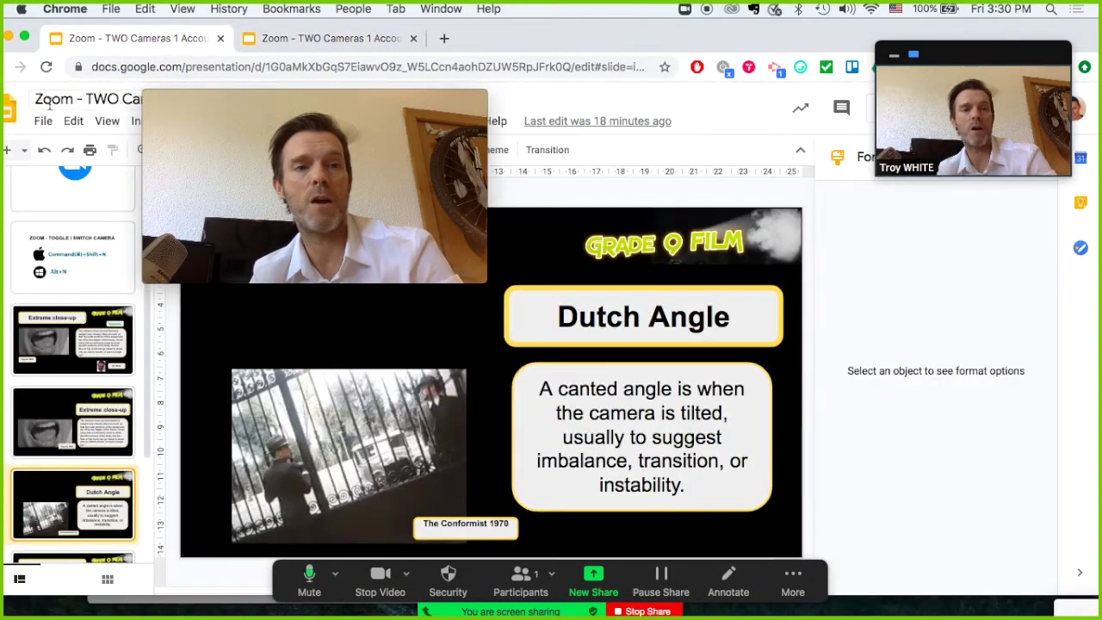
click(43, 121)
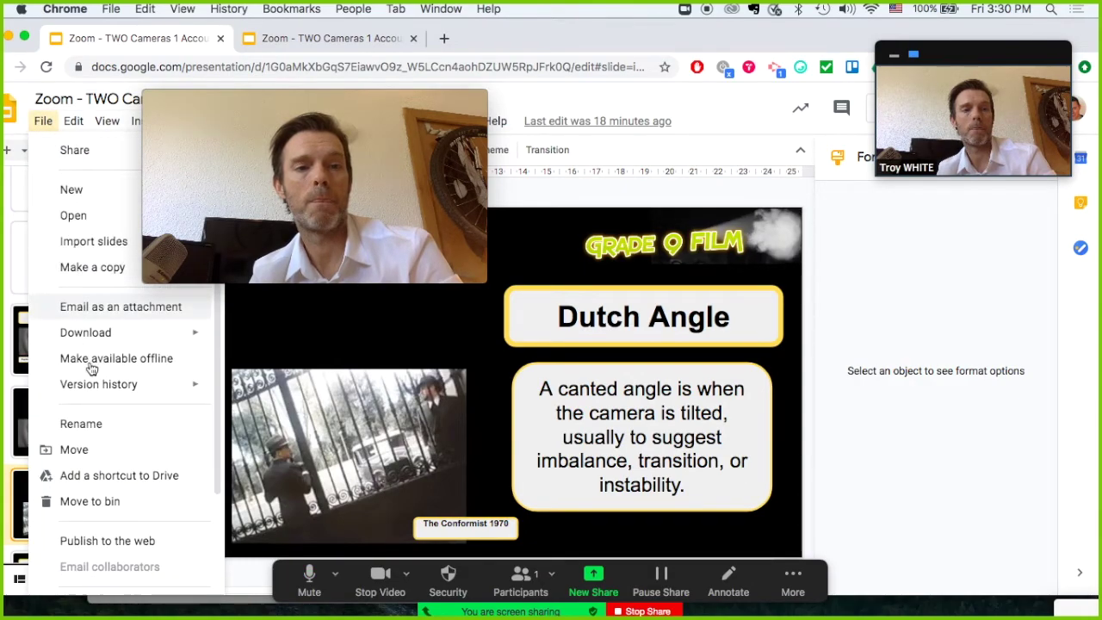
scroll(83, 413, down, 1)
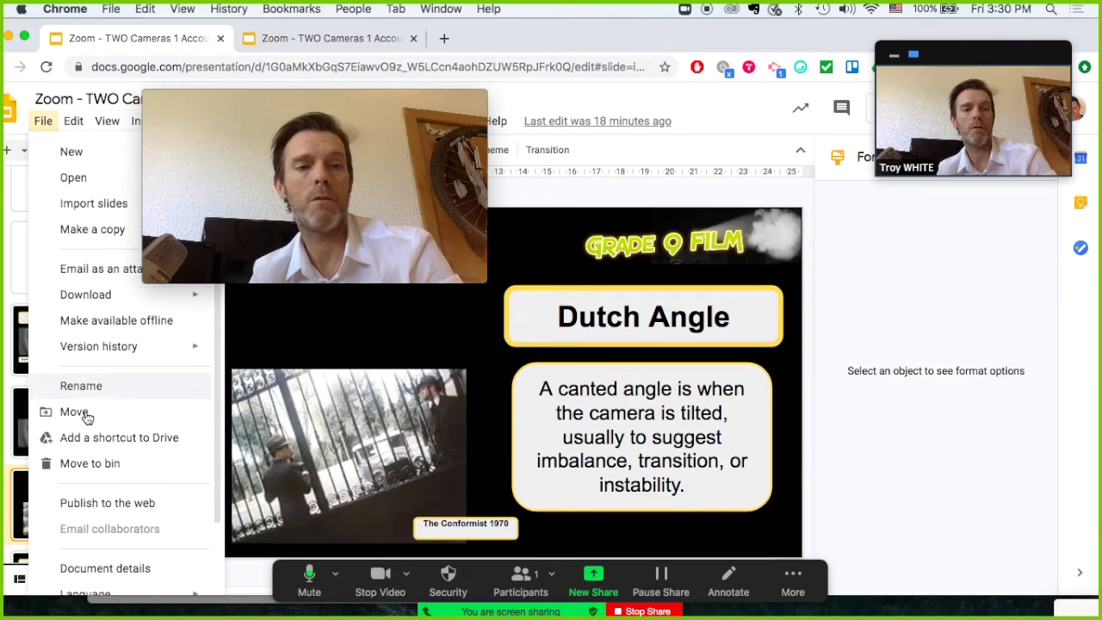
click(87, 504)
click(285, 104)
drag(320, 100, 840, 244)
double_click(840, 243)
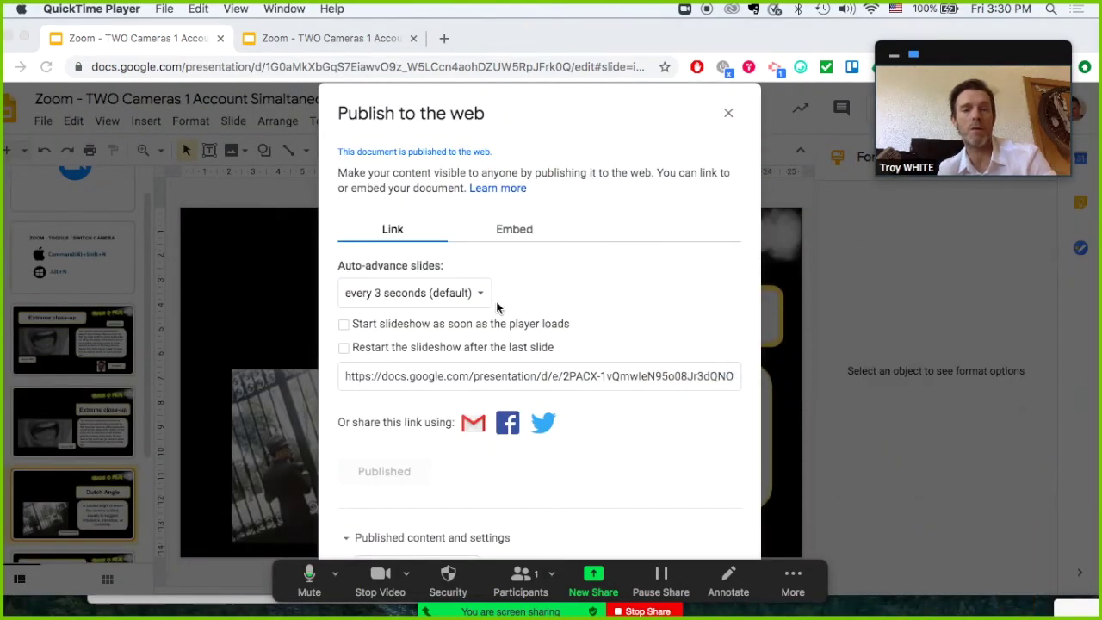
Set the published slides to auto-advance every minute and select the published link.
click(480, 297)
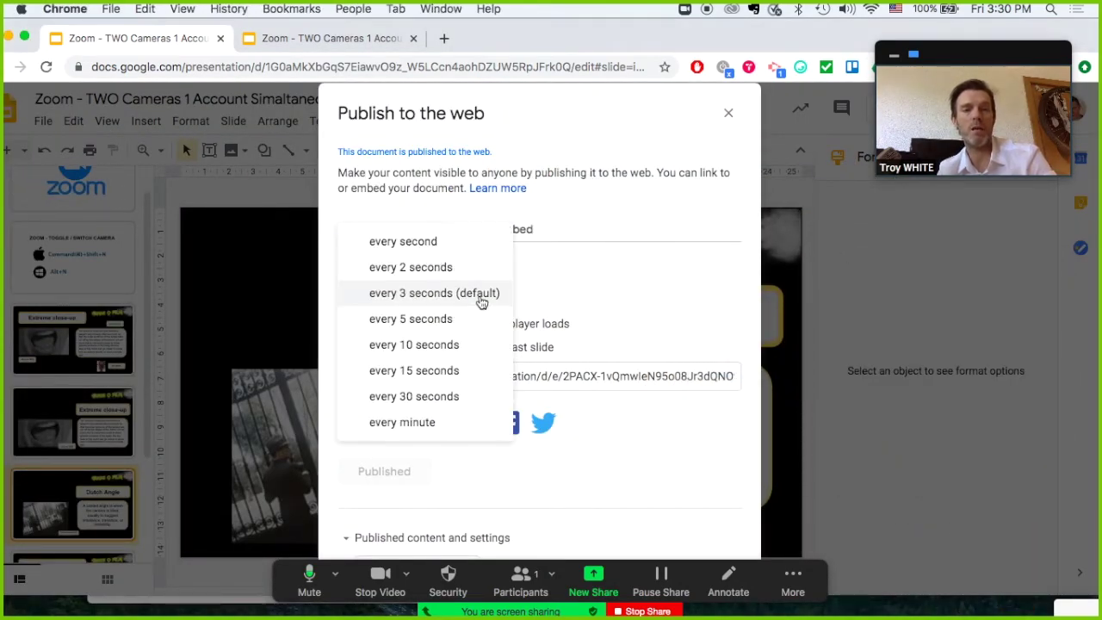
click(418, 422)
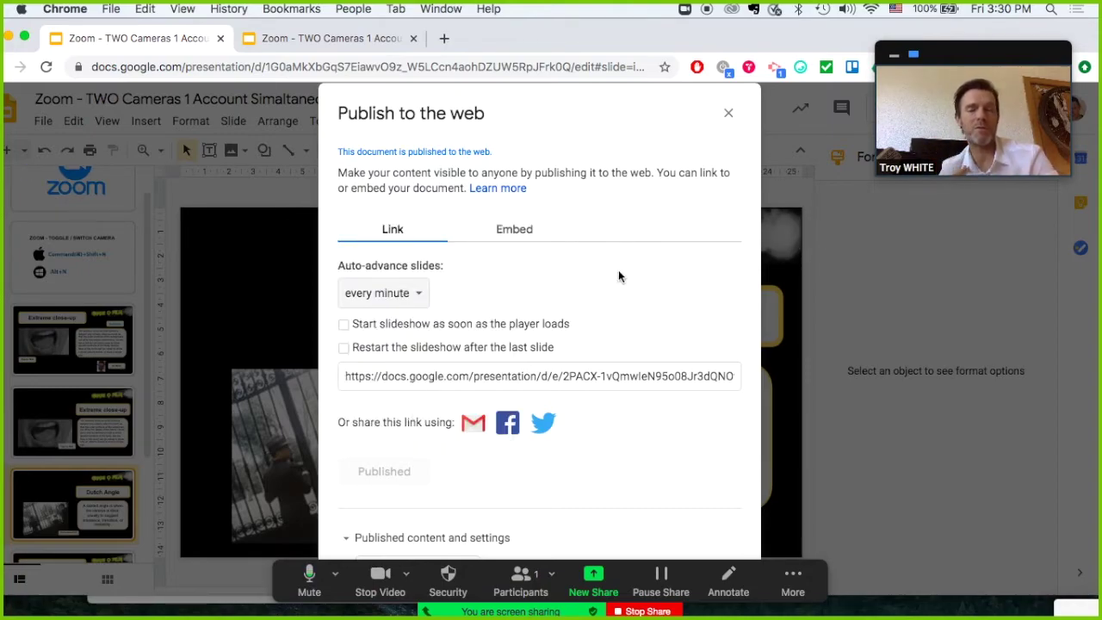
click(455, 375)
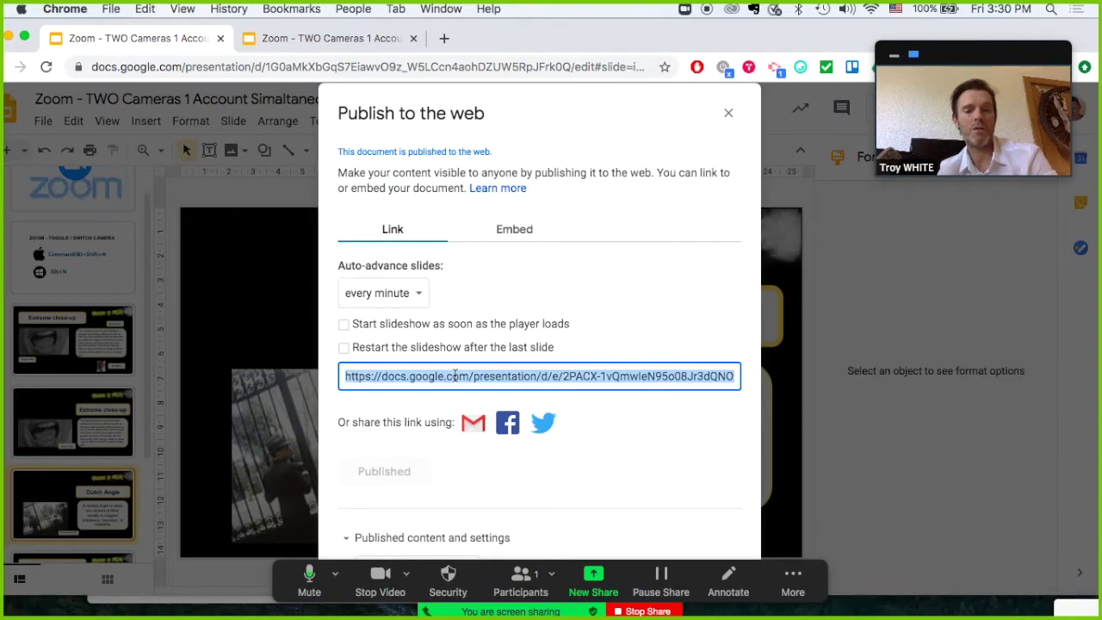
Return to the published Extreme close-up slide and move the camera window into the empty space above the Psycho still.
click(290, 36)
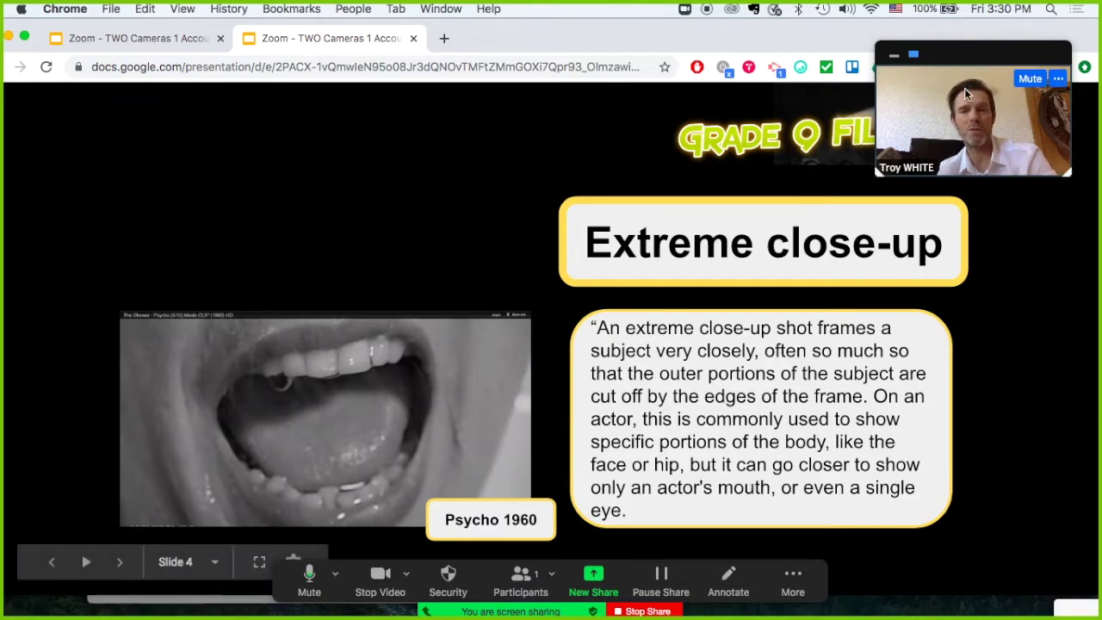
mouse_move(1012, 607)
click(1012, 607)
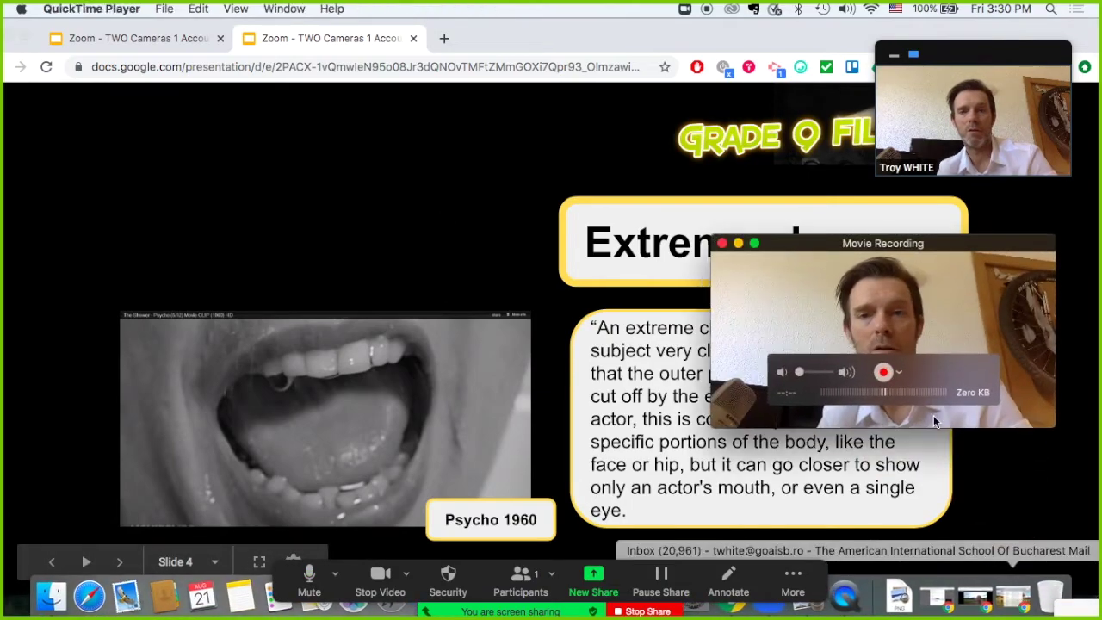
drag(908, 249, 282, 107)
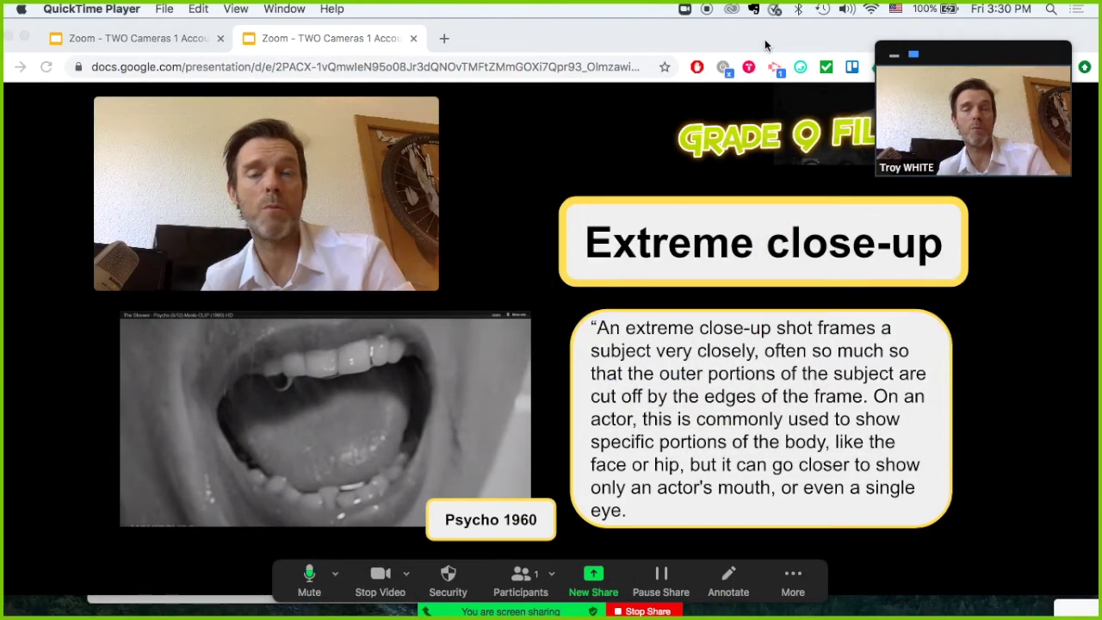
Narrow the browser window showing the slide and place the floating camera window beside it, below the meeting's video thumbnail.
drag(764, 39, 756, 8)
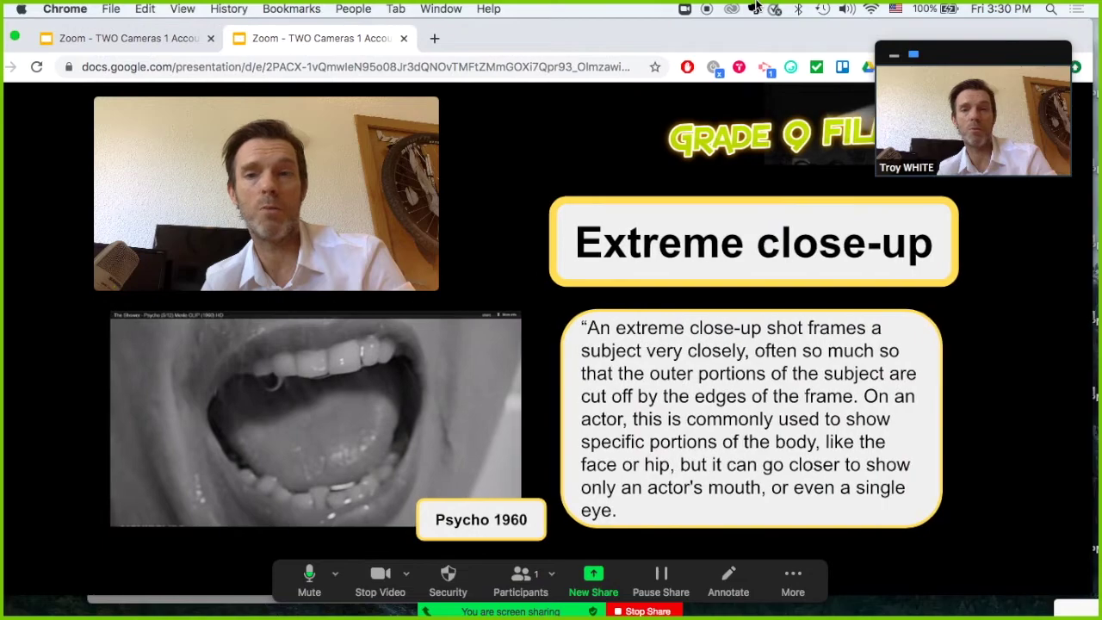
drag(1091, 269, 651, 259)
click(220, 112)
drag(219, 111, 780, 201)
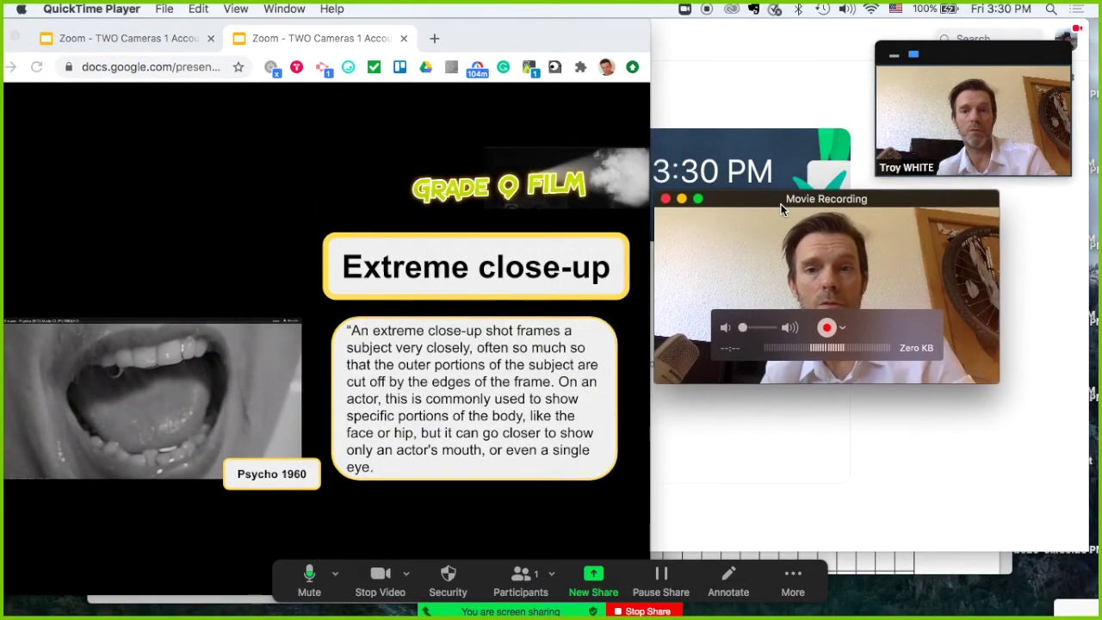
drag(489, 37, 497, 37)
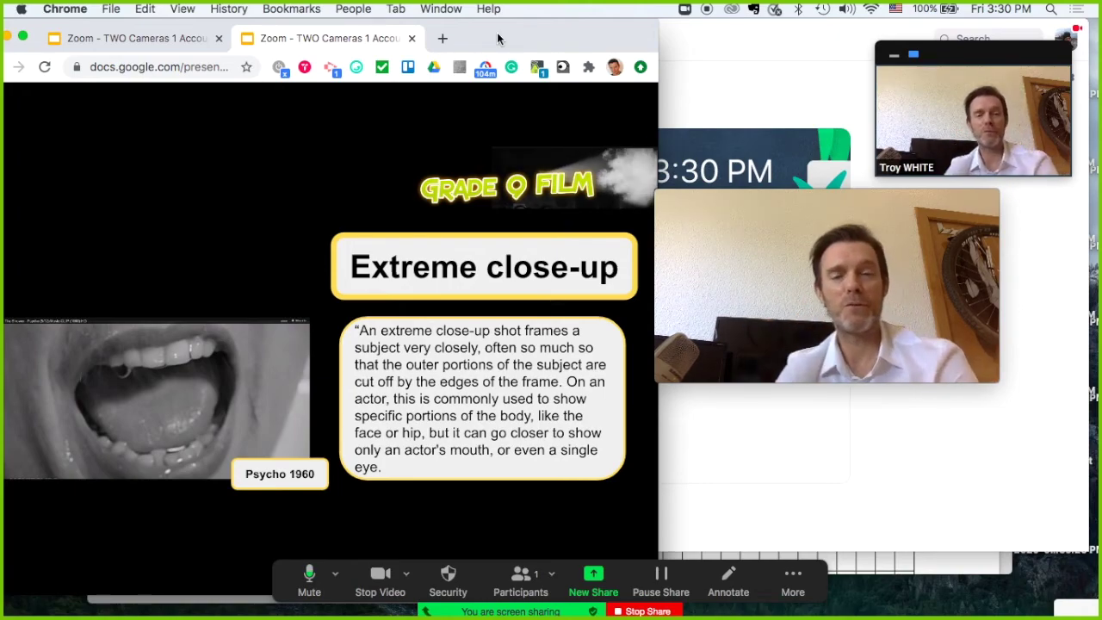
drag(736, 199, 793, 199)
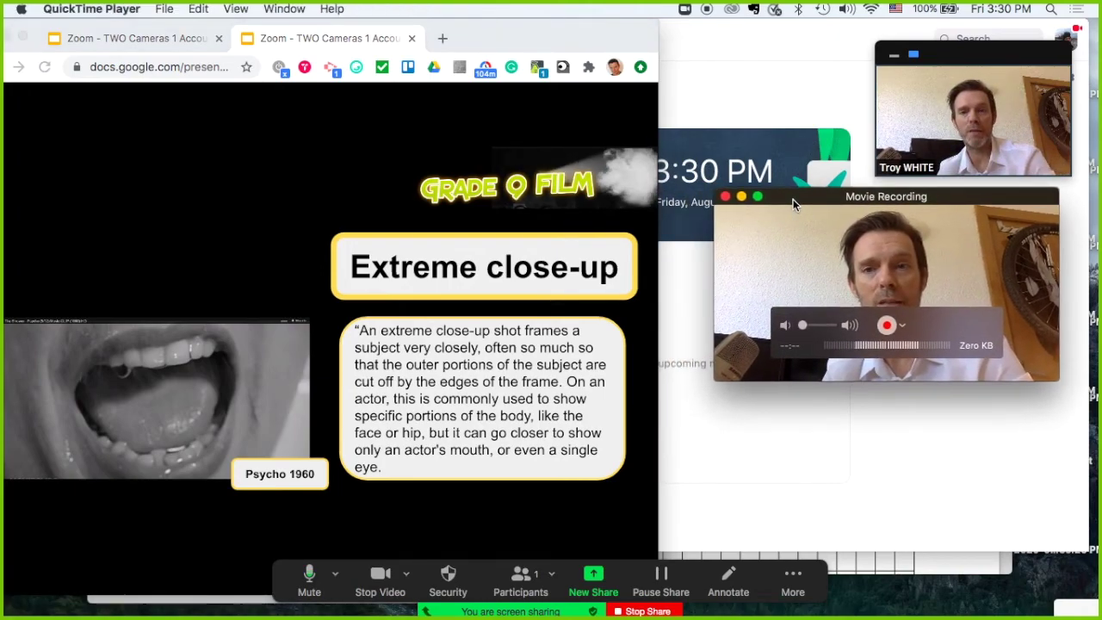